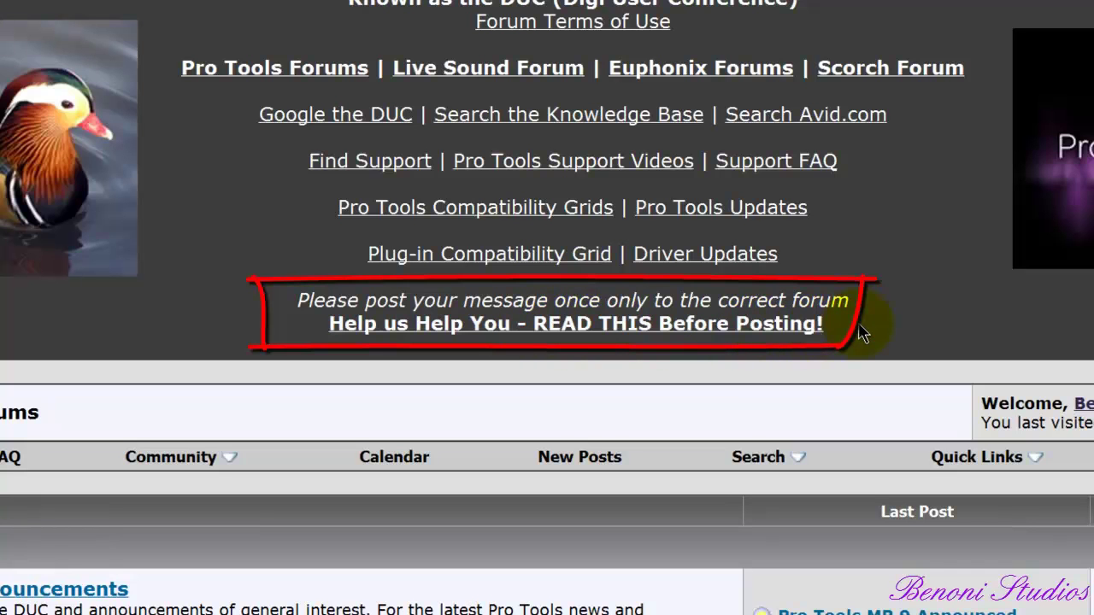
# Open the 'Help us Help You - READ THIS Before Posting!' announcement thread from the forum home page
pyautogui.click(459, 332)
# Read the Sandra report section, highlighting its heading and the Download & Buy instructions paragraph
pyautogui.scroll(-3, 461, 342)
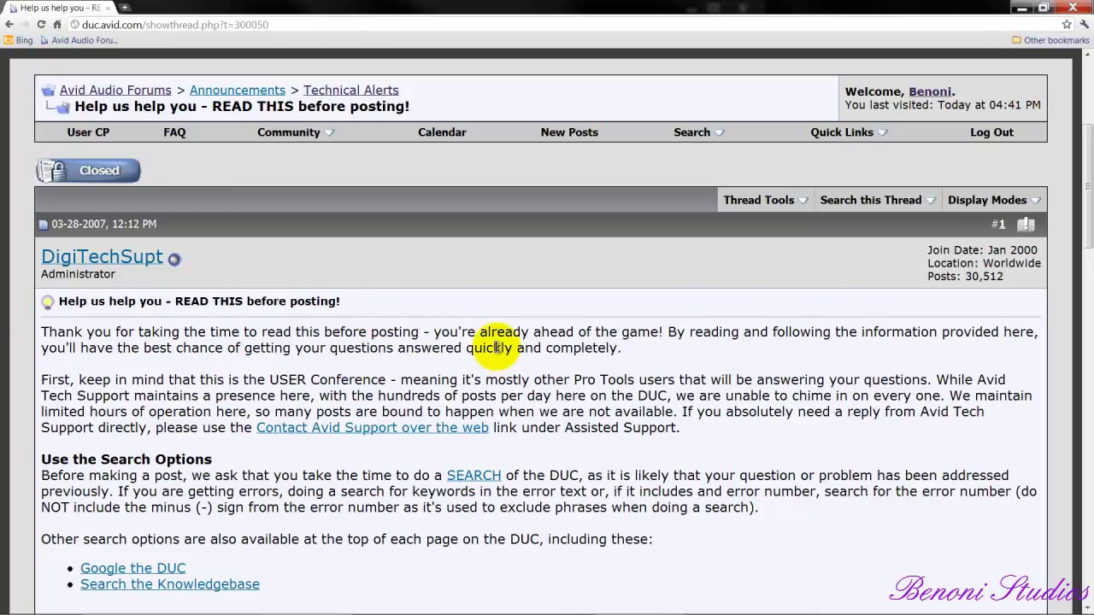
pyautogui.scroll(-10, 522, 327)
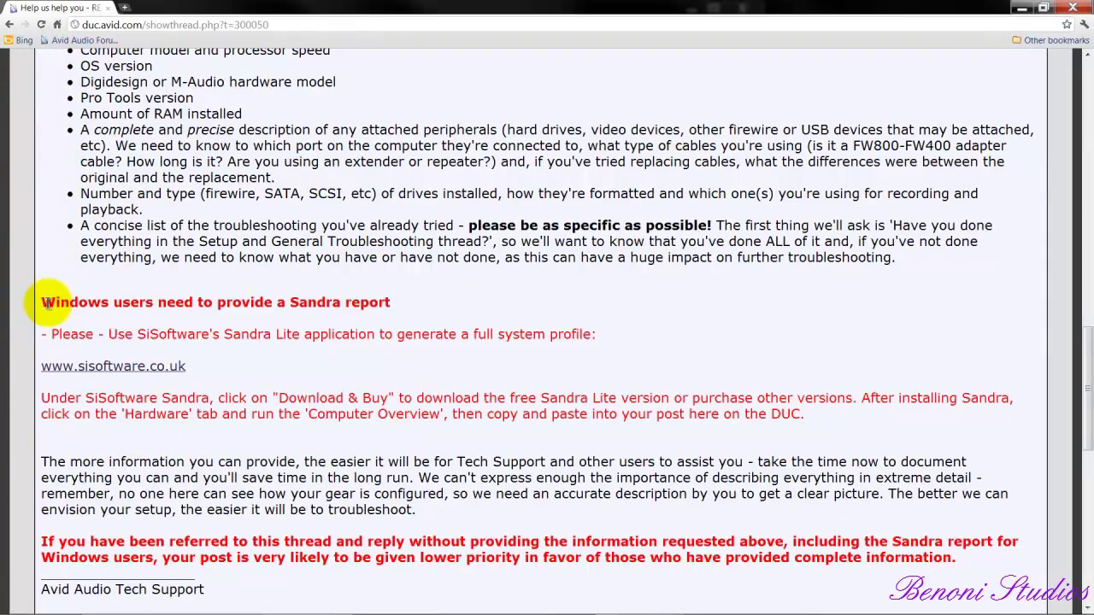
pyautogui.moveTo(38, 302); pyautogui.dragTo(398, 303)
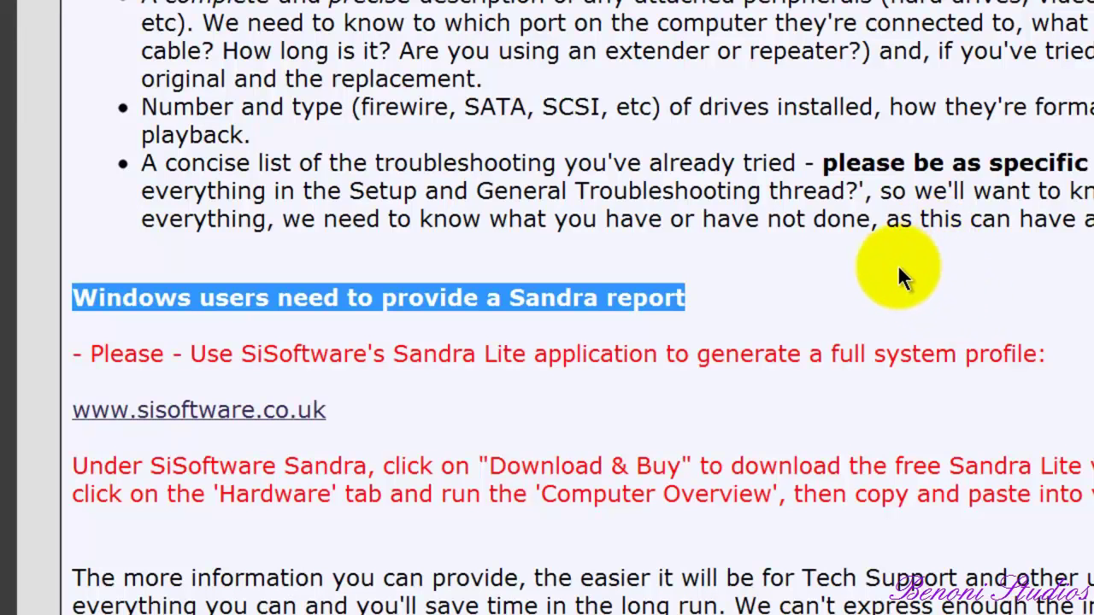
pyautogui.scroll(-1, 833, 232)
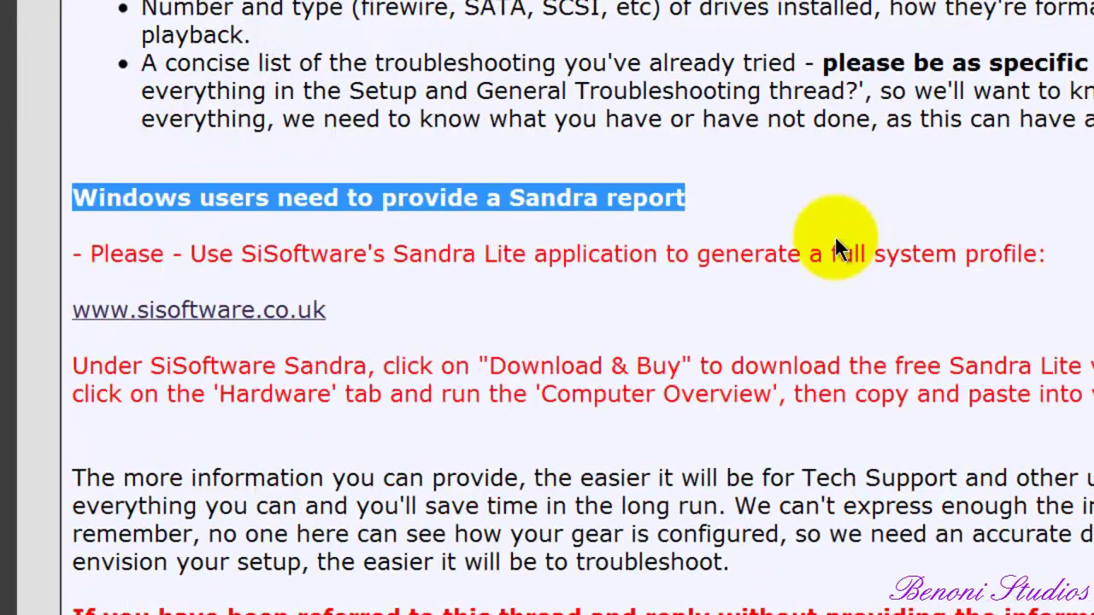
pyautogui.scroll(-1, 741, 162)
pyautogui.click(740, 112)
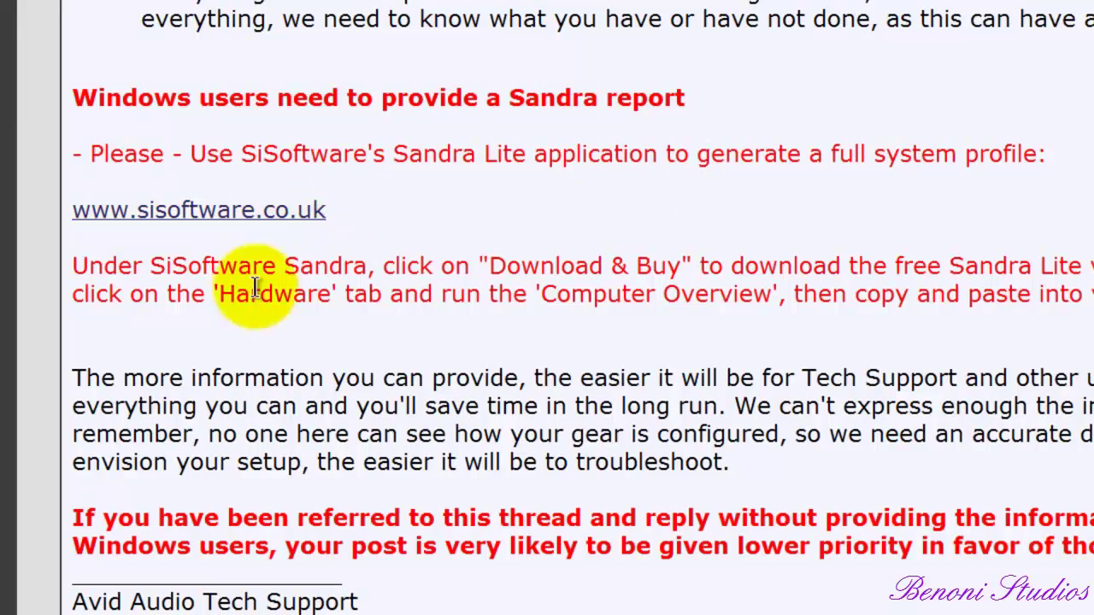
pyautogui.moveTo(79, 267); pyautogui.dragTo(814, 293)
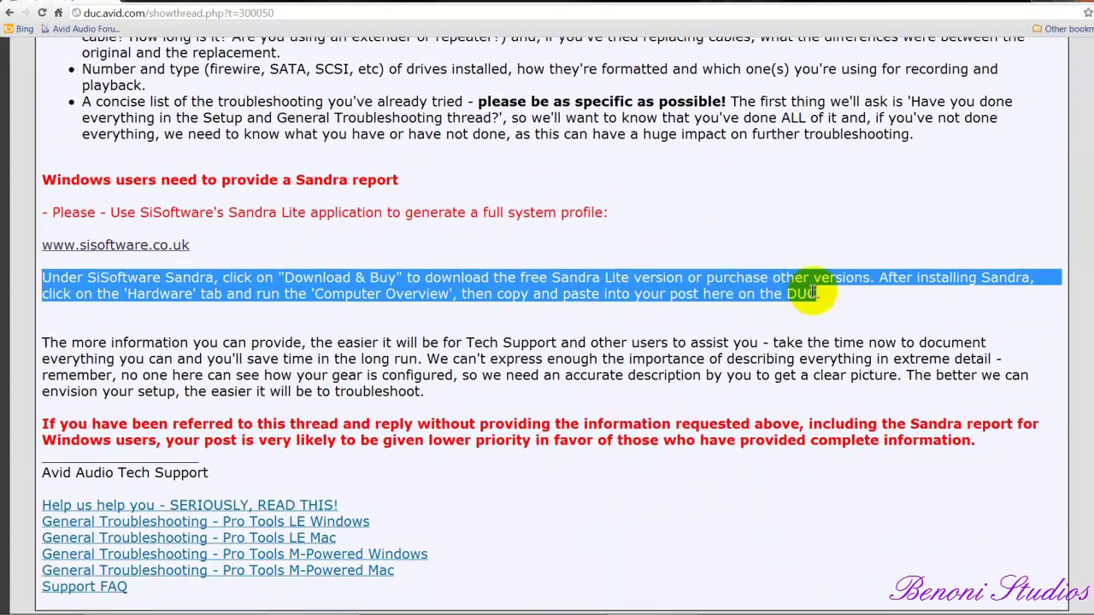
pyautogui.click(389, 295)
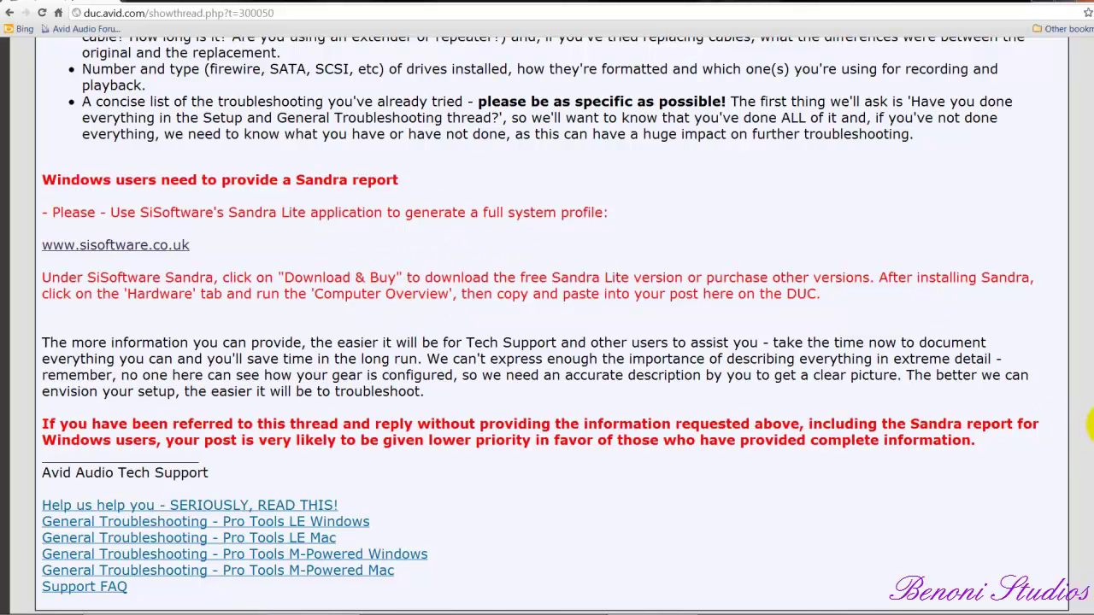
# Return to the top of the thread, then switch to the Pro-Tool 9.0.3 Critical Update thread window
pyautogui.press('Home')
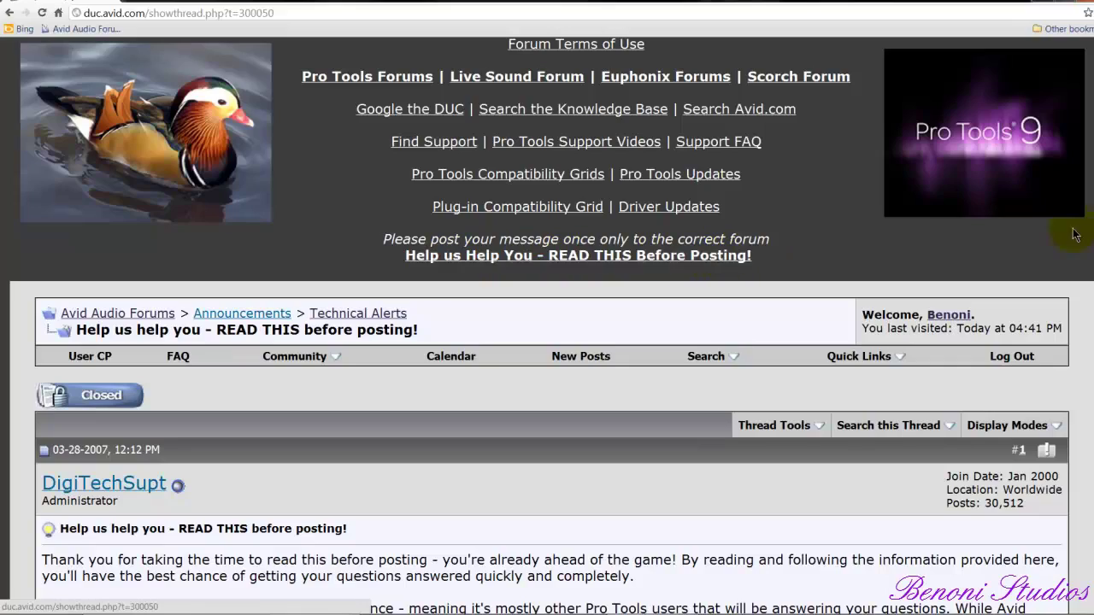
pyautogui.scroll(-12, 372, 180)
pyautogui.scroll(3, 371, 180)
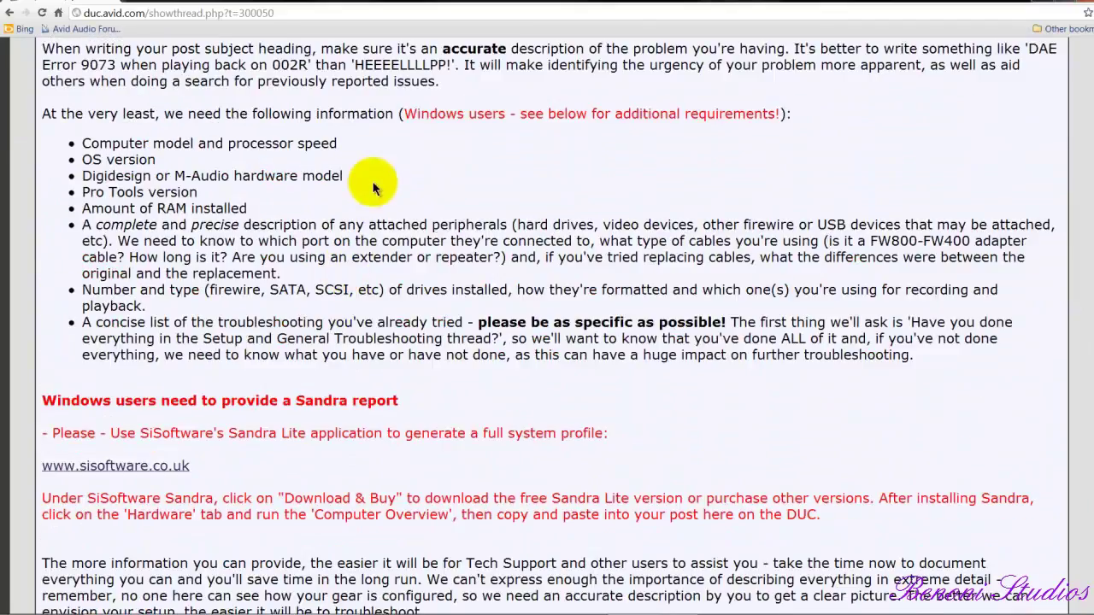
pyautogui.scroll(-3, 166, 242)
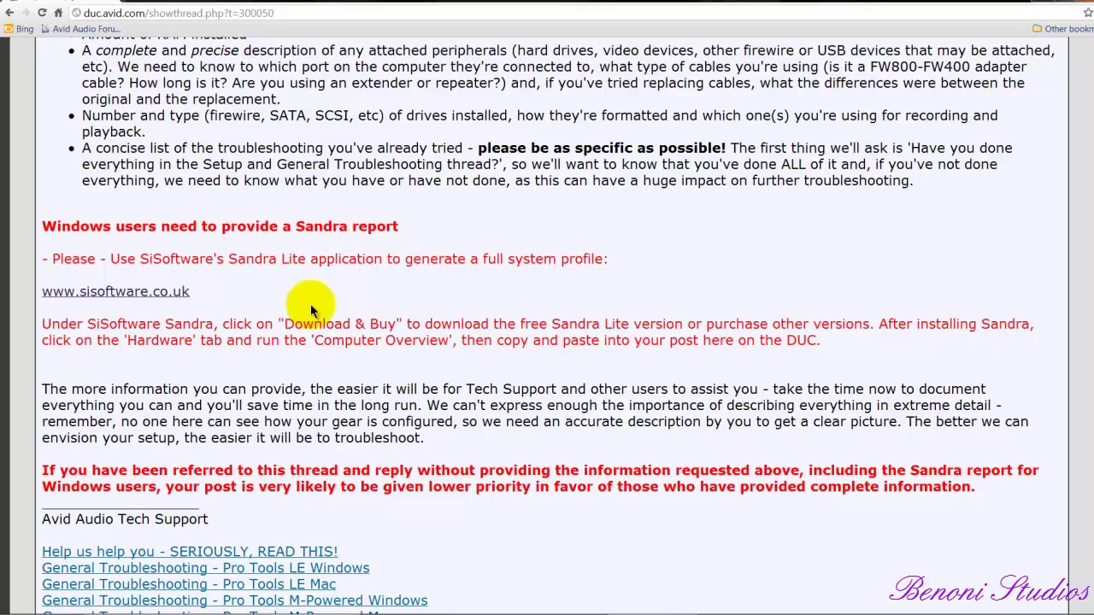
pyautogui.hotkey('alt', 'Tab')
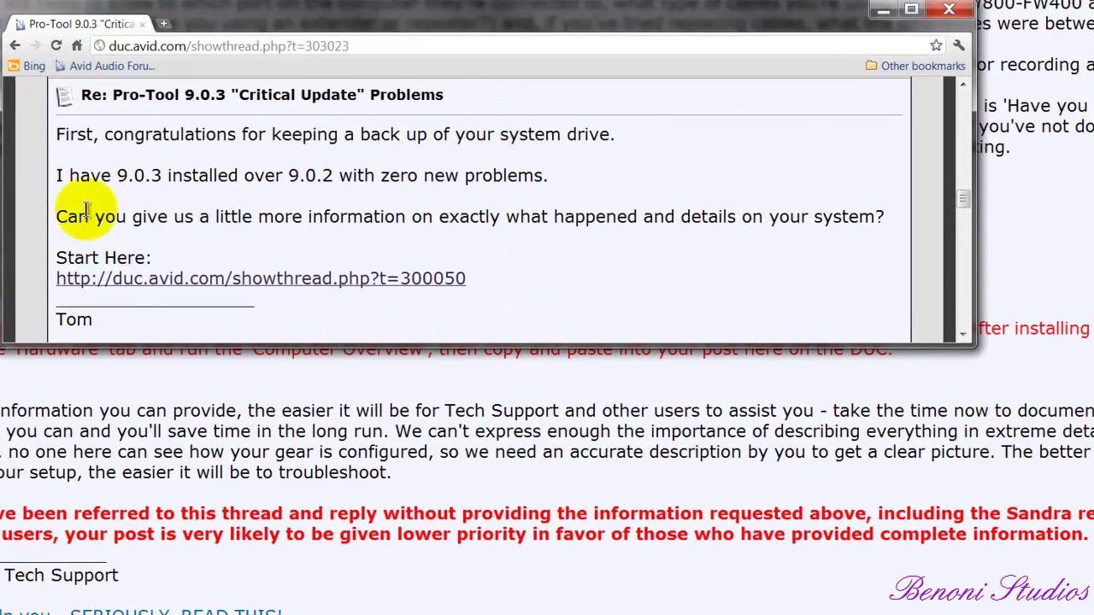
# Open the reply's showthread link as a separate window and scroll to its Sandra report section
pyautogui.click(368, 272)
pyautogui.moveTo(220, 25); pyautogui.dragTo(217, 56)
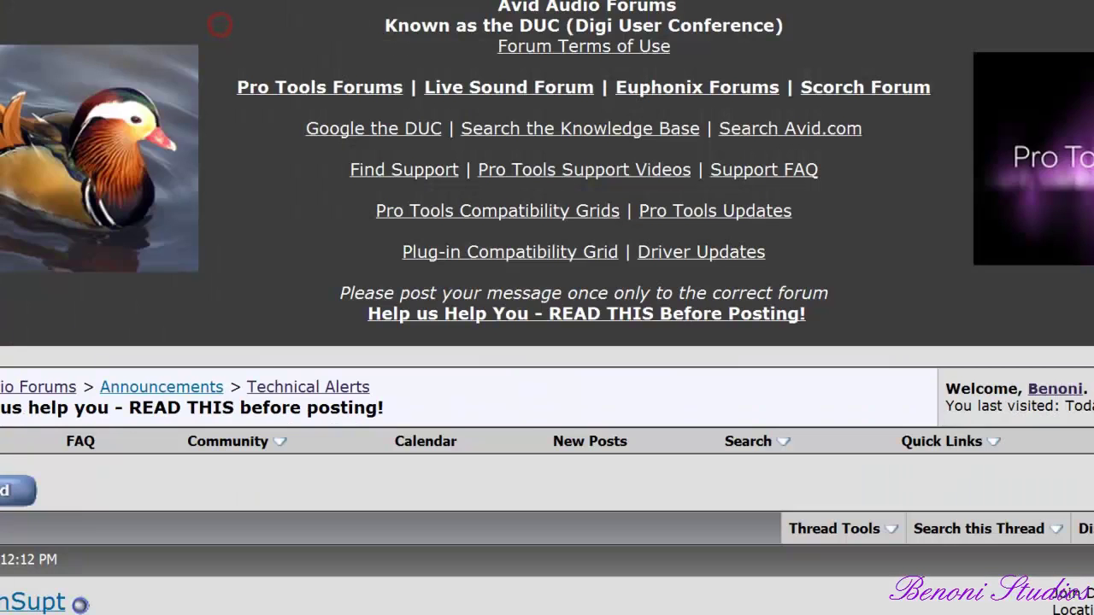
pyautogui.scroll(-5, 450, 251)
pyautogui.scroll(-10, 325, 317)
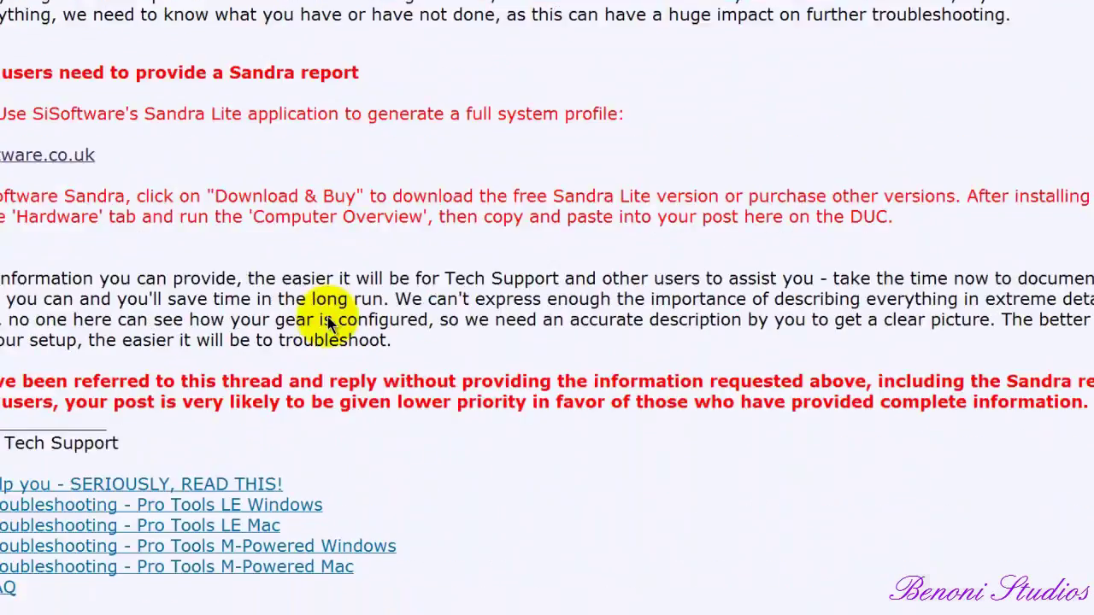
pyautogui.scroll(1, 367, 432)
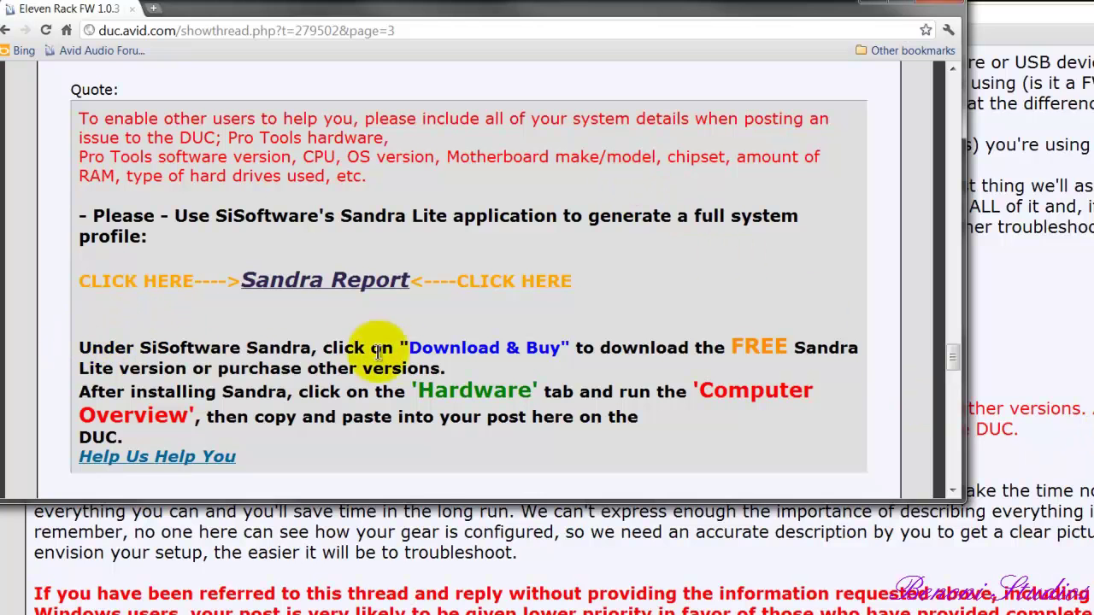
# Highlight the Eleven Rack quote's Sandra download instructions, then bring the guidelines thread forward
pyautogui.moveTo(90, 346); pyautogui.dragTo(642, 435)
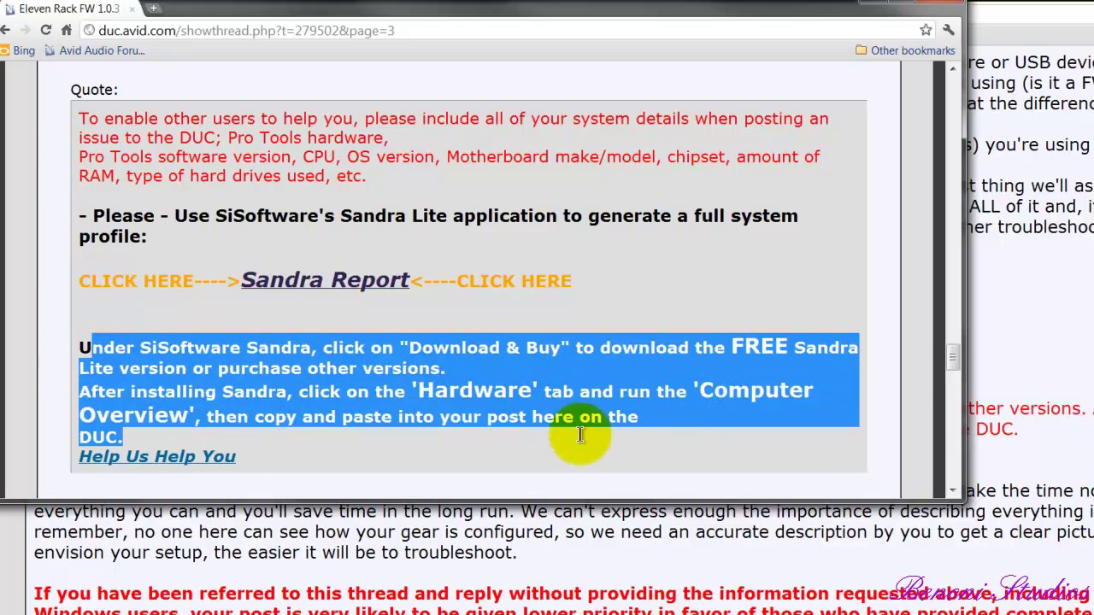
pyautogui.click(544, 391)
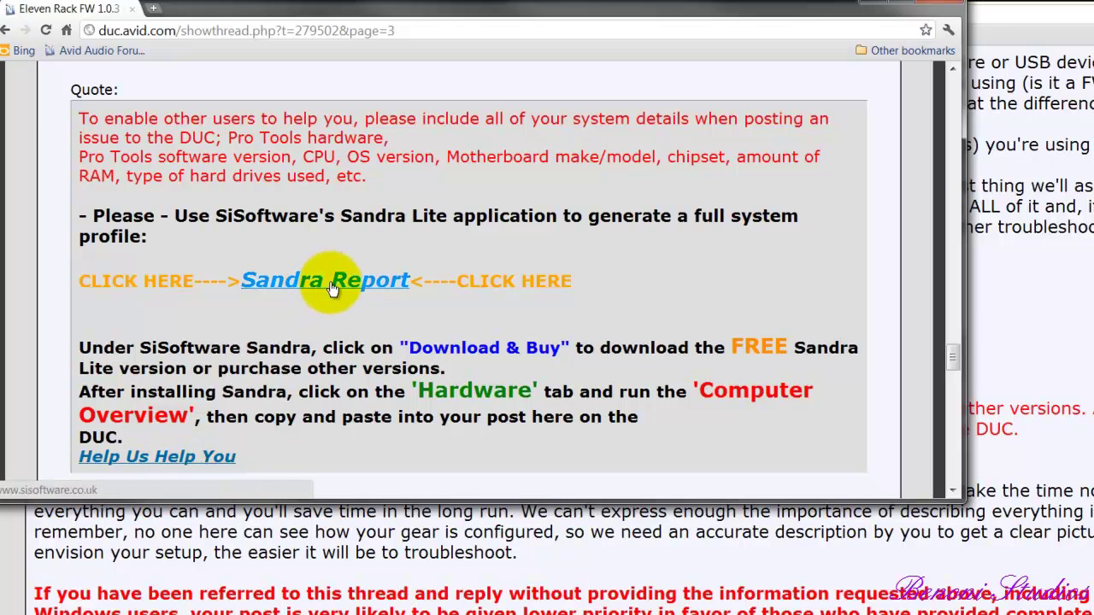
pyautogui.click(470, 560)
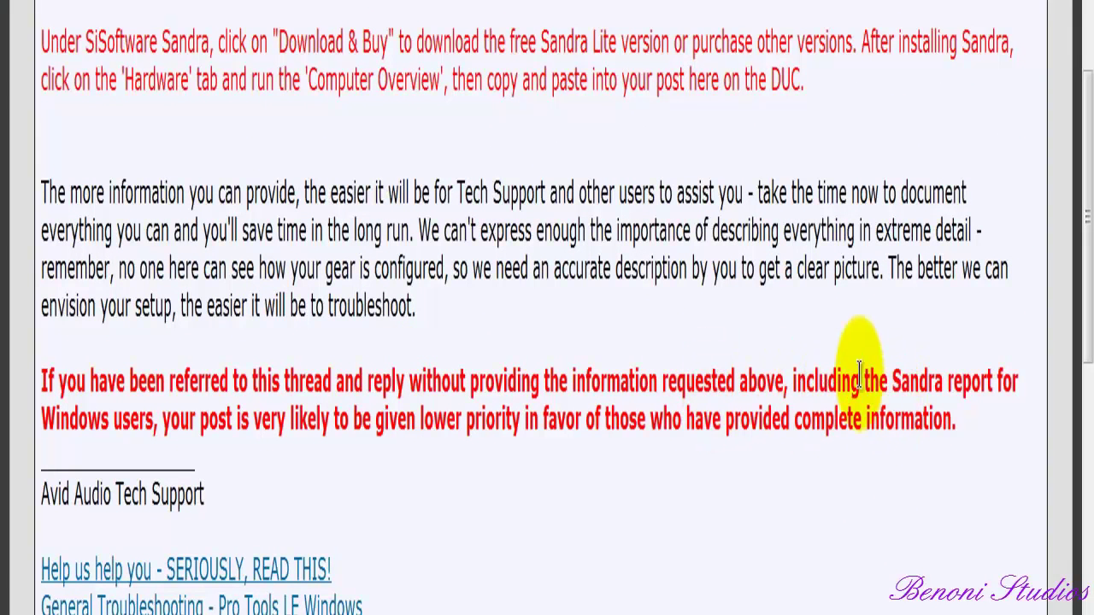
# Highlight 'including the Sandra report for', 'Windows users' and 'complete information' in the red warning
pyautogui.moveTo(793, 384); pyautogui.dragTo(1017, 387)
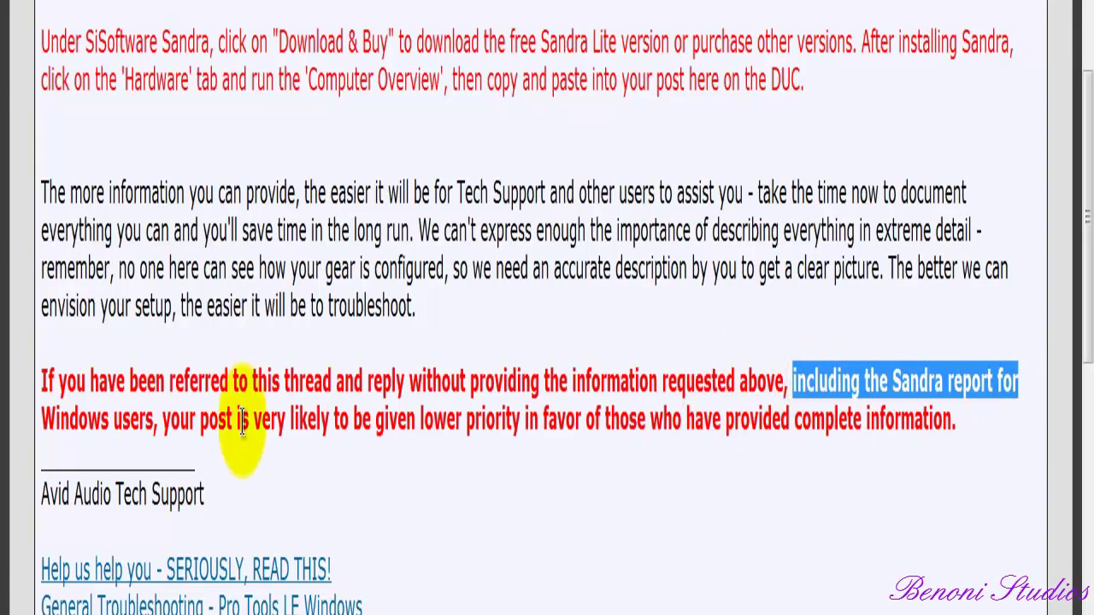
pyautogui.moveTo(41, 423); pyautogui.dragTo(155, 419)
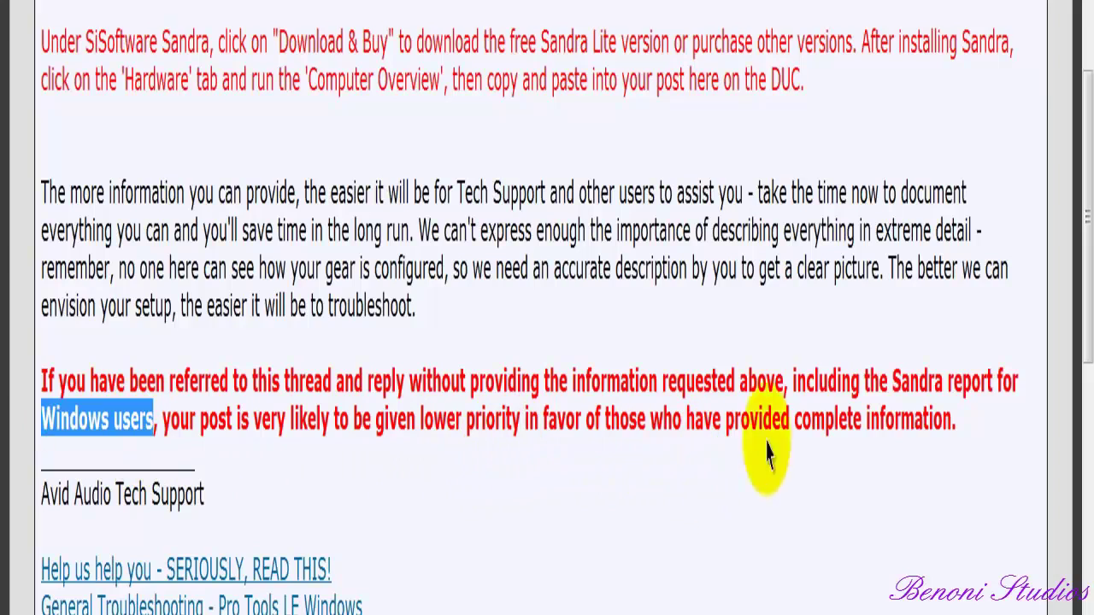
pyautogui.moveTo(794, 419); pyautogui.dragTo(961, 419)
pyautogui.click(851, 464)
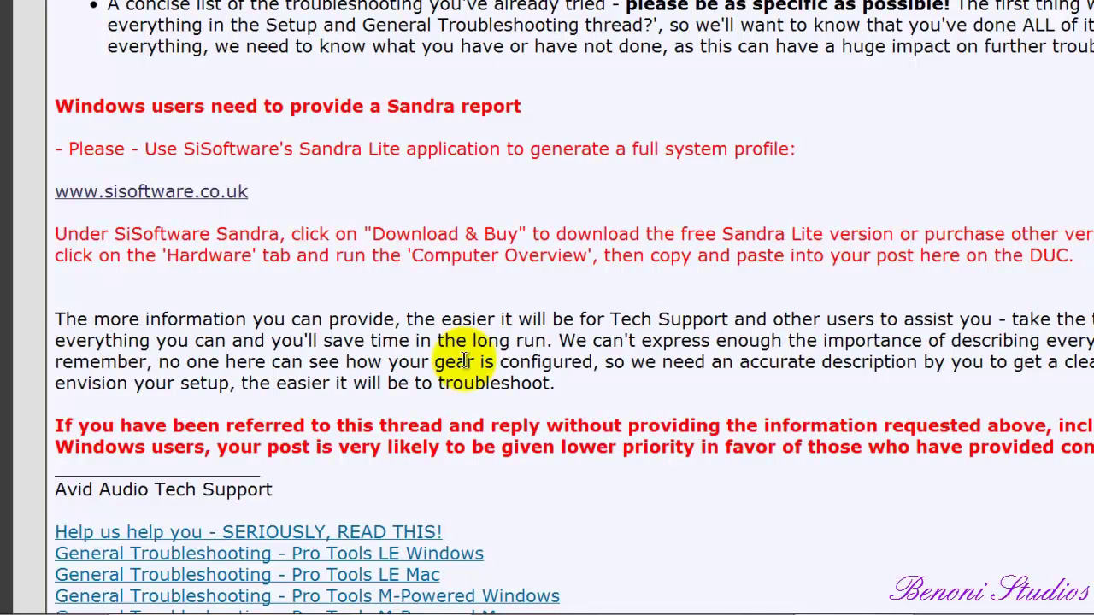
pyautogui.scroll(5, 461, 361)
# Highlight the hardware model, Pro Tools version, computer model and troubleshooting bullets in the requirements list
pyautogui.moveTo(50, 153); pyautogui.dragTo(419, 151)
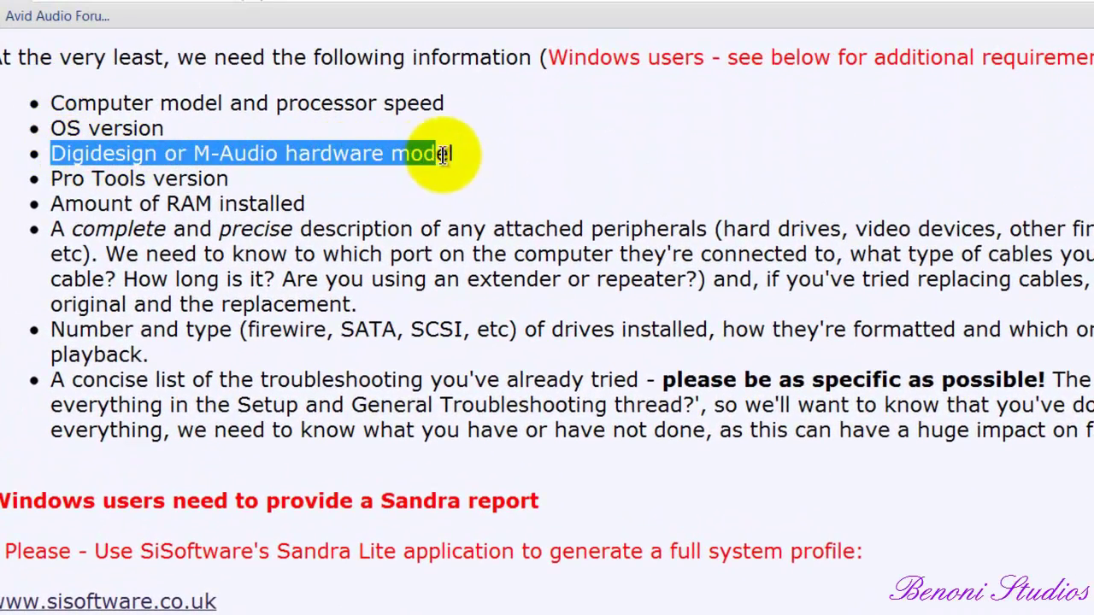
pyautogui.click(435, 154)
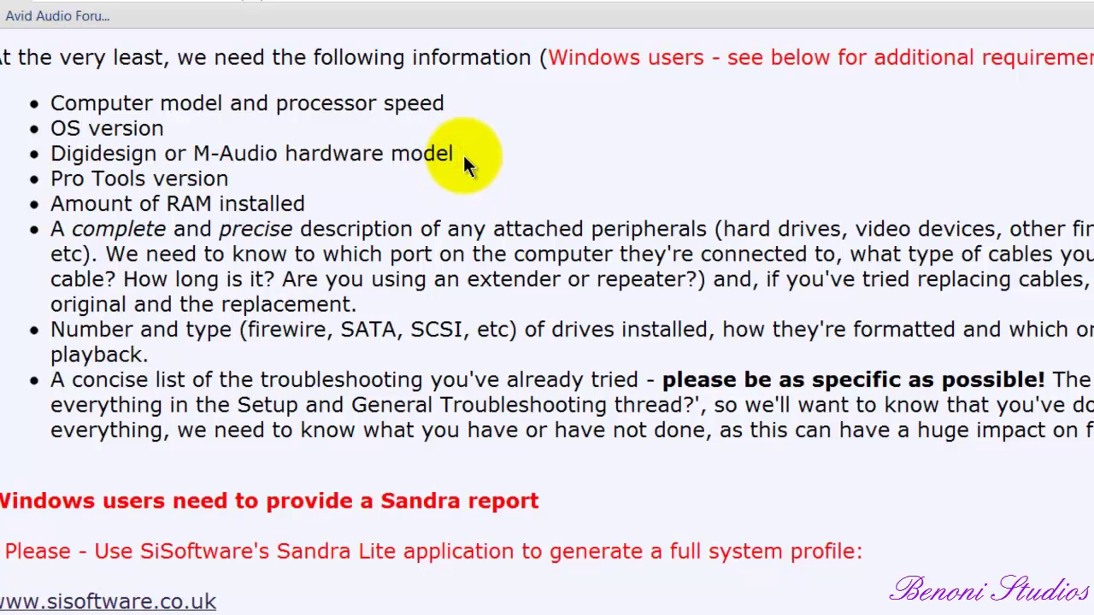
pyautogui.moveTo(58, 181); pyautogui.dragTo(241, 184)
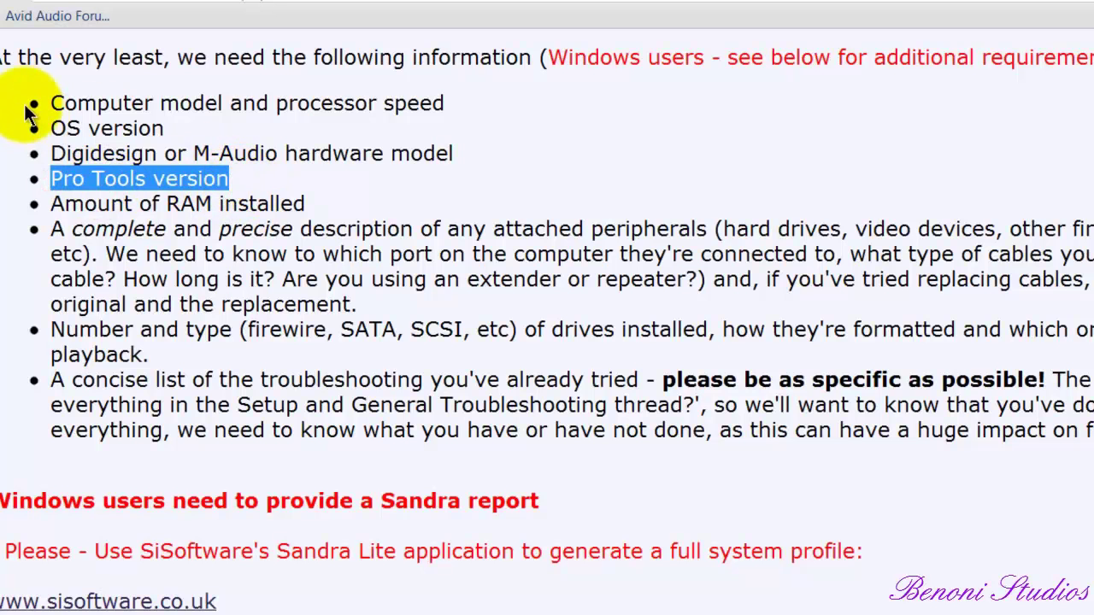
pyautogui.moveTo(52, 101); pyautogui.dragTo(156, 102)
pyautogui.moveTo(403, 100); pyautogui.dragTo(448, 102)
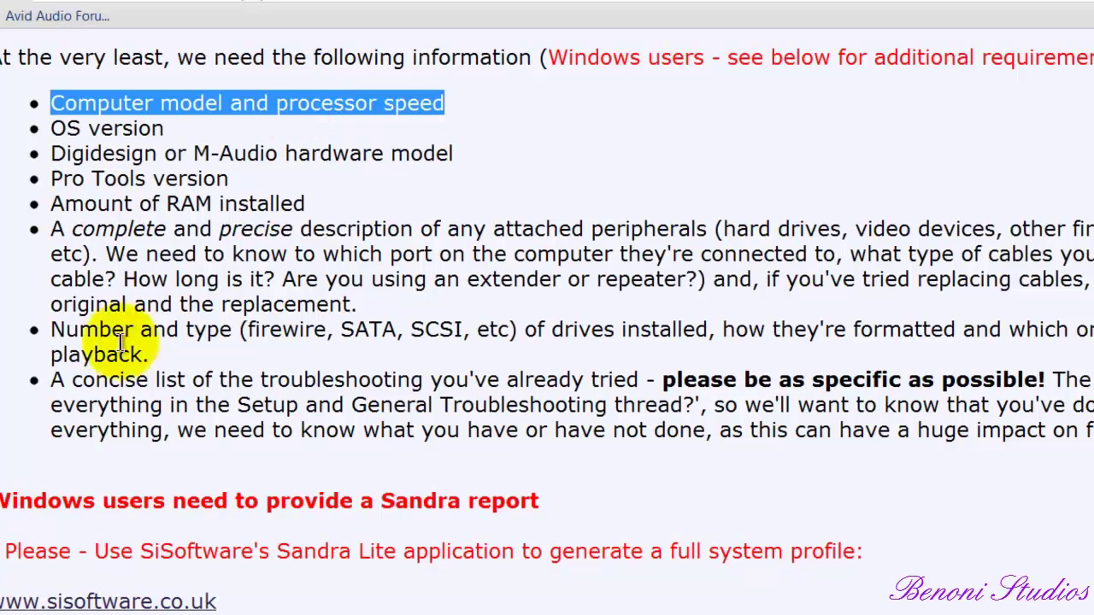
pyautogui.moveTo(51, 379); pyautogui.dragTo(1034, 379)
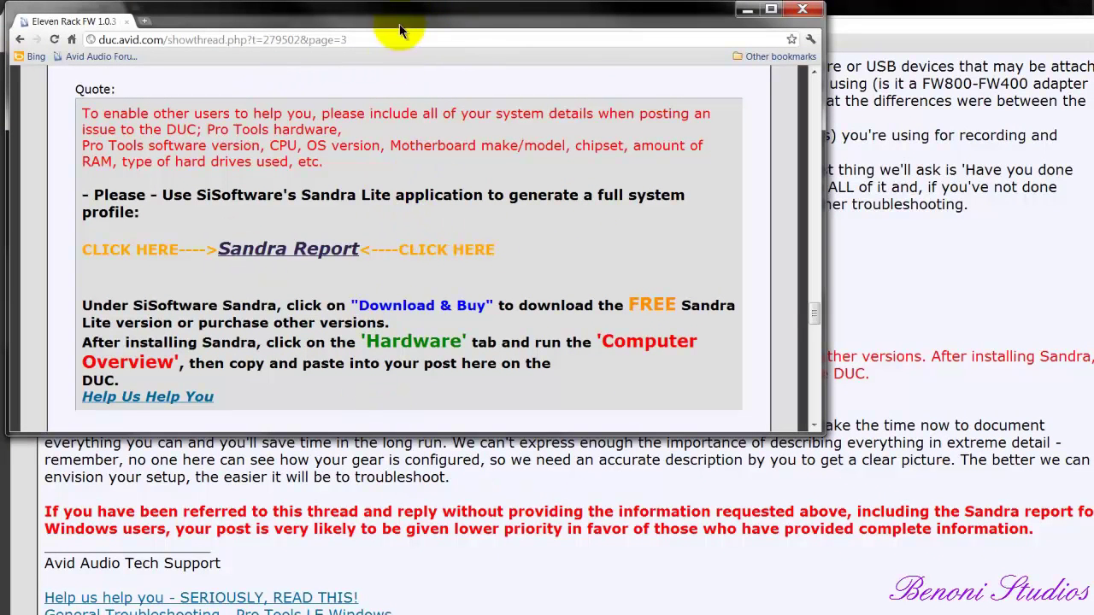
pyautogui.moveTo(391, 24); pyautogui.dragTo(666, 61)
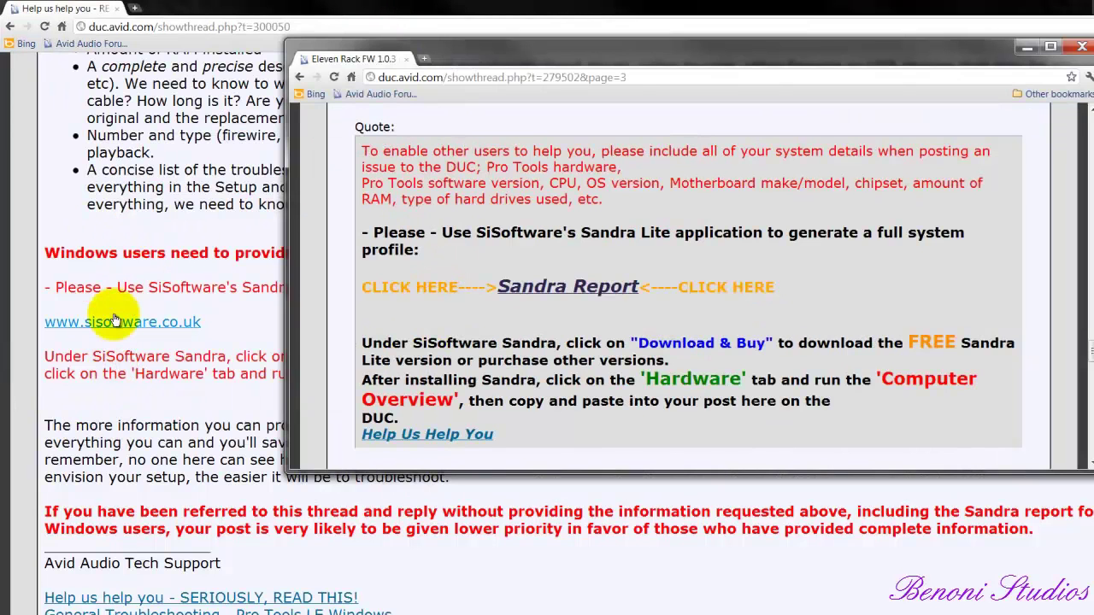
pyautogui.moveTo(556, 59); pyautogui.dragTo(388, 67)
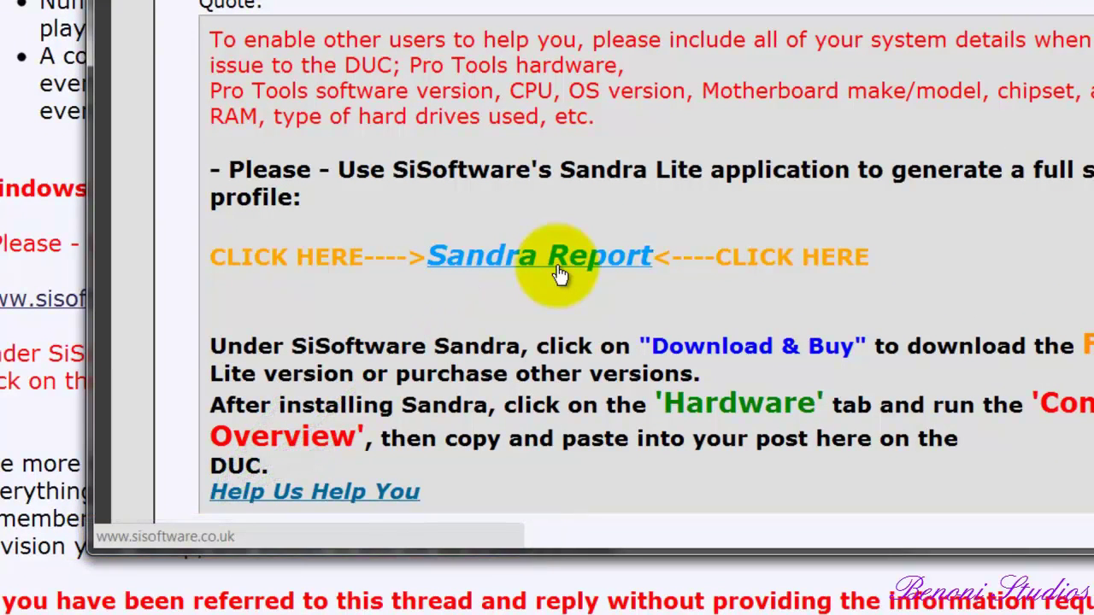
pyautogui.click(577, 260)
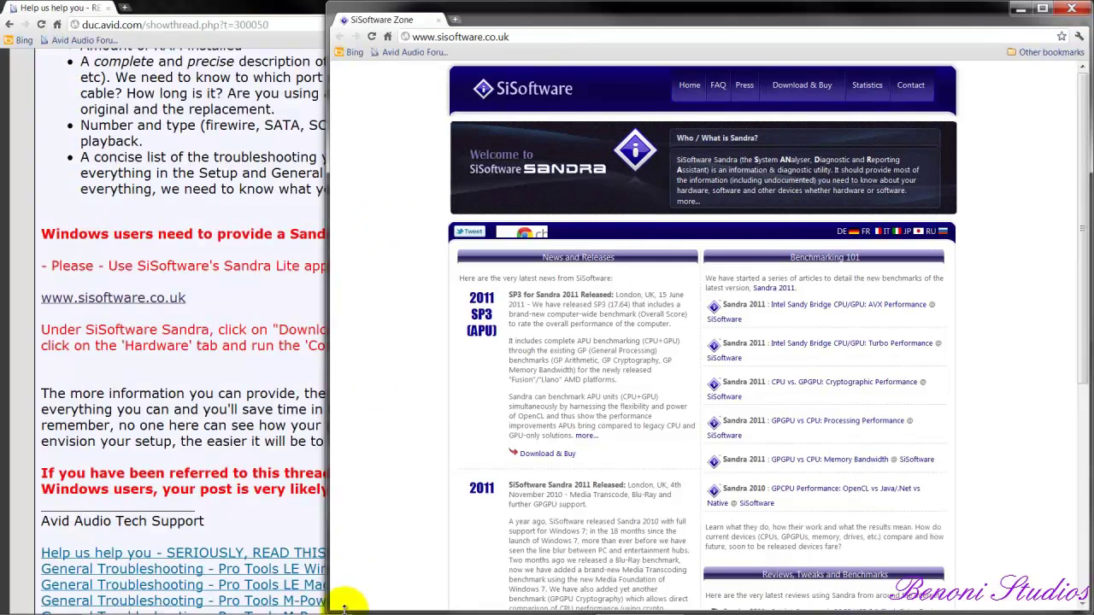
# In the Eleven Rack quote, highlight 'Under SiSoftware Sandra', 'Download & Buy', 'FREE' and the purchase-other-versions phrase
pyautogui.click(298, 608)
pyautogui.moveTo(100, 308); pyautogui.dragTo(224, 307)
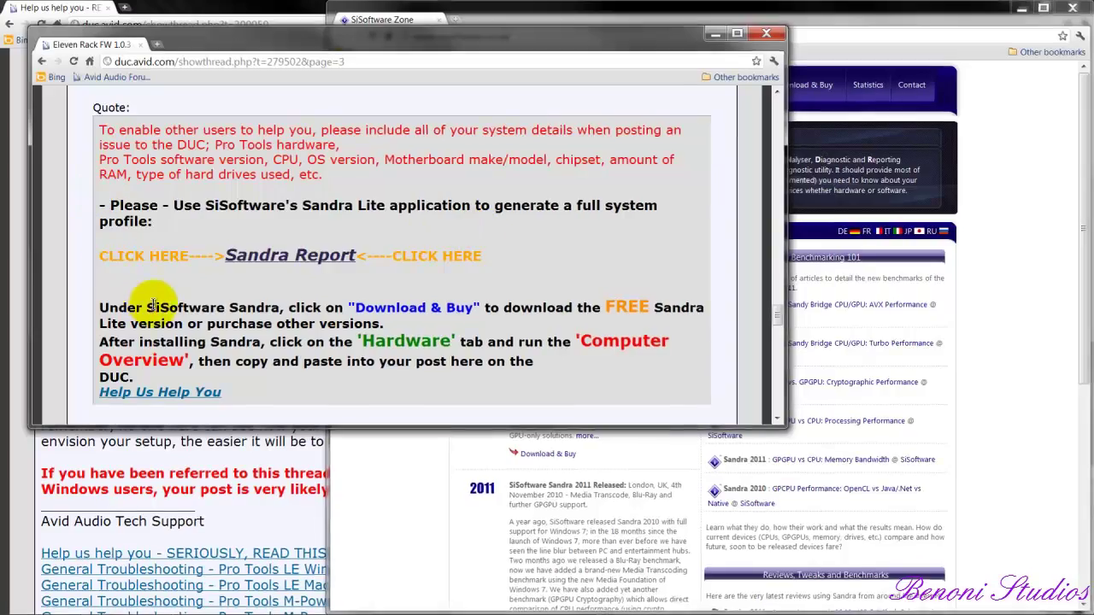
pyautogui.moveTo(293, 353); pyautogui.dragTo(402, 353)
pyautogui.moveTo(483, 353); pyautogui.dragTo(647, 353)
pyautogui.click(847, 353)
pyautogui.moveTo(846, 353); pyautogui.dragTo(913, 353)
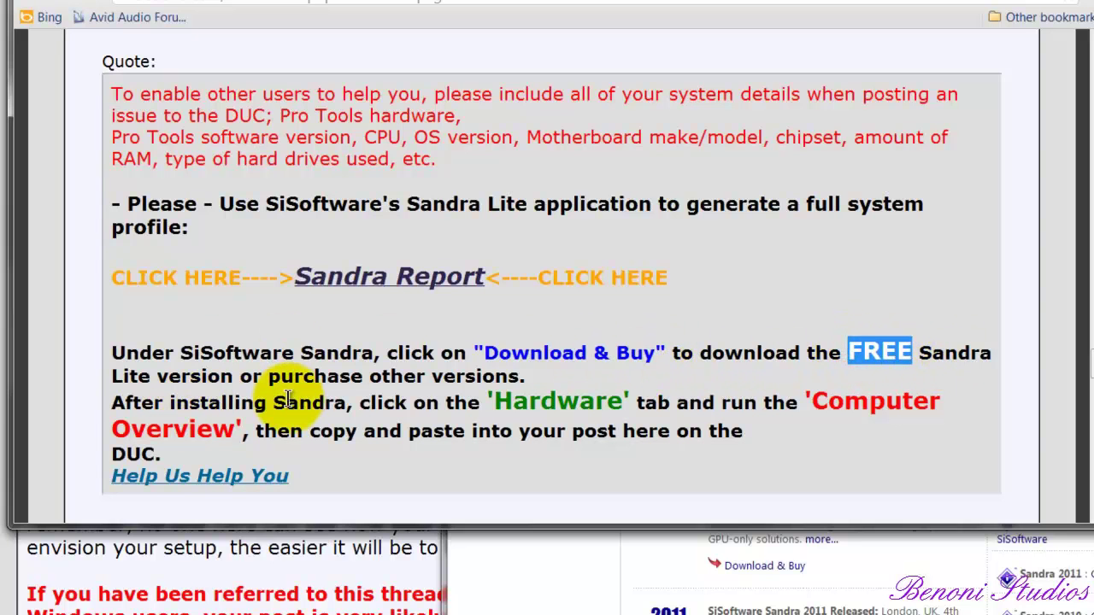
pyautogui.moveTo(269, 376); pyautogui.dragTo(518, 376)
pyautogui.click(517, 376)
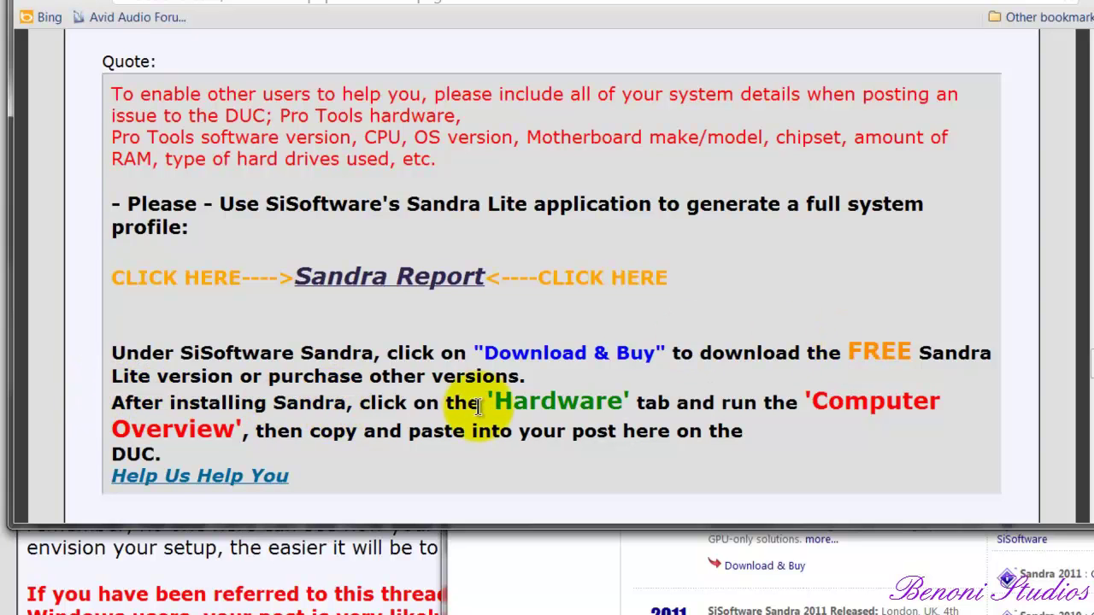
# Highlight the red download instruction lines, then open sisoftware.co.uk in a new window over the forum
pyautogui.moveTo(491, 401); pyautogui.dragTo(630, 408)
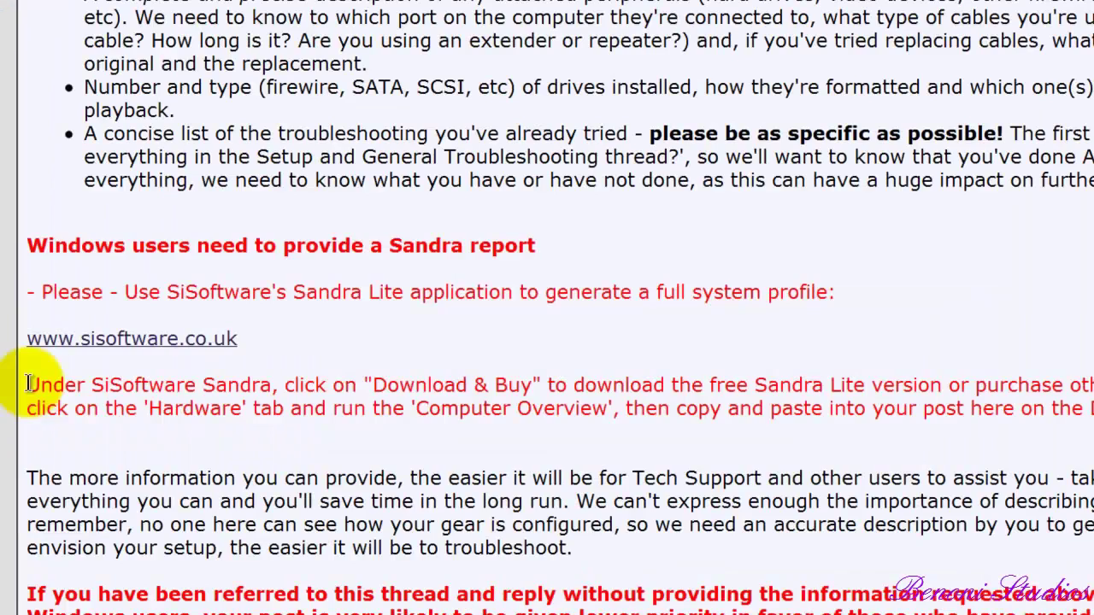
pyautogui.moveTo(27, 384); pyautogui.dragTo(1079, 417)
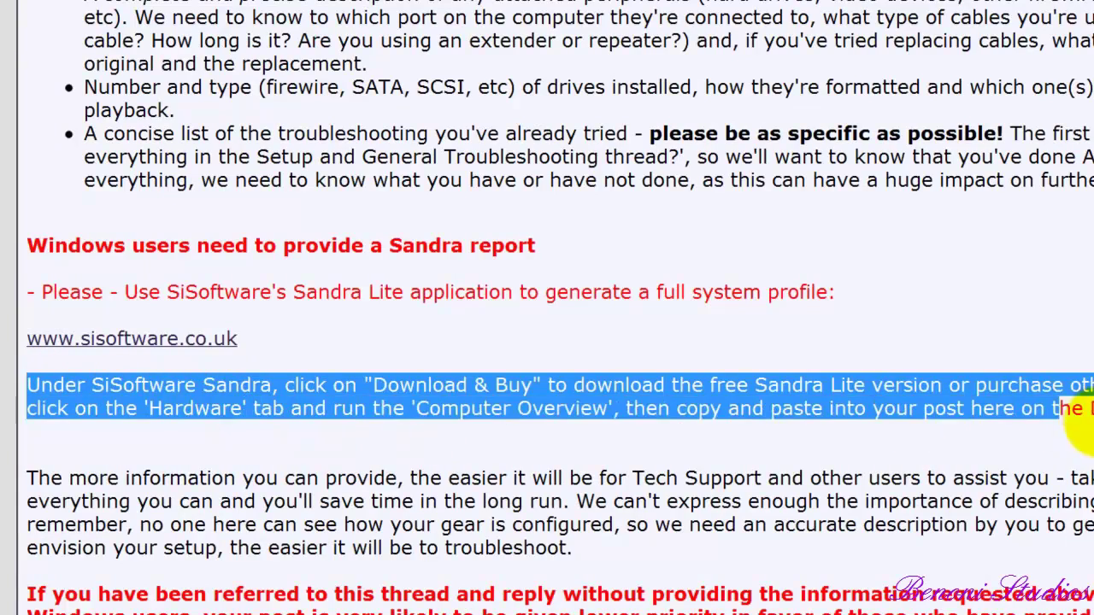
pyautogui.click(131, 339)
pyautogui.moveTo(986, 0); pyautogui.dragTo(588, 0)
# Maximize the SiSoftware browser window and go to its Download & Buy page
pyautogui.moveTo(425, 17); pyautogui.dragTo(712, 63)
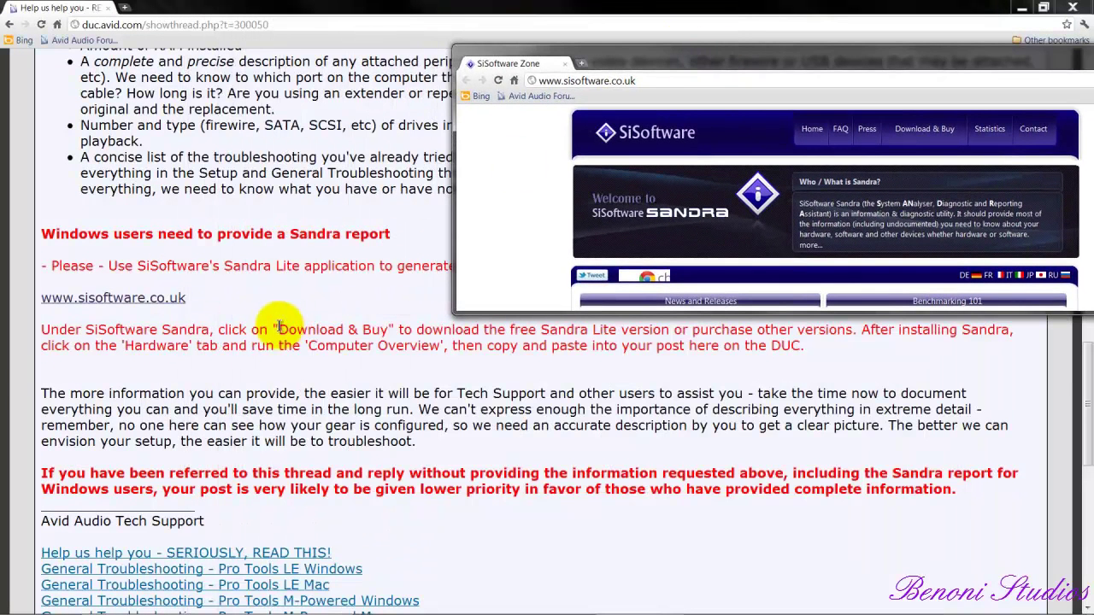
pyautogui.doubleClick(876, 60)
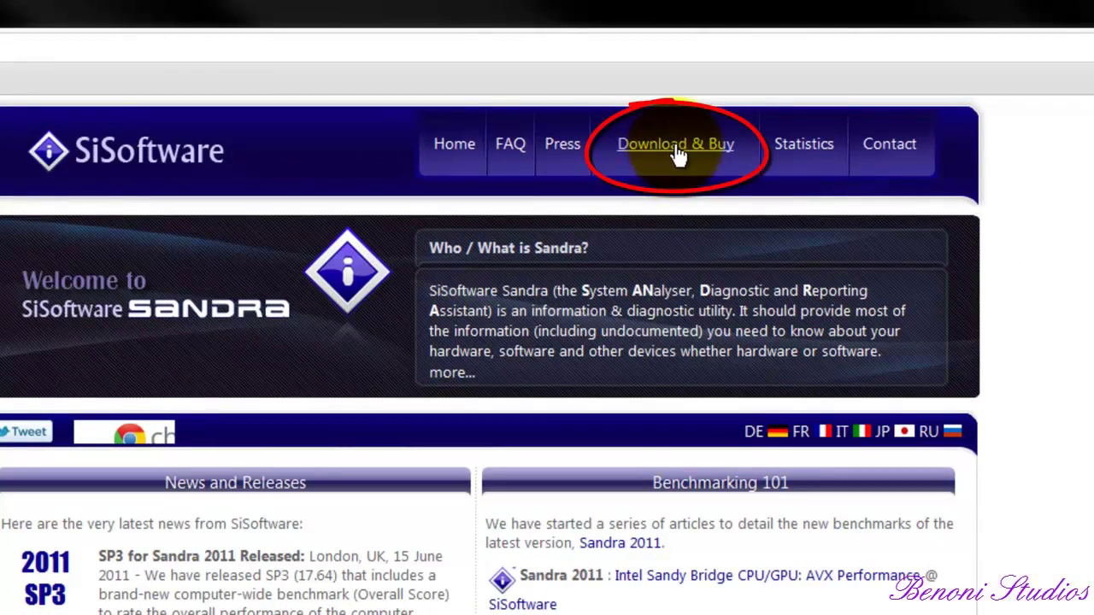
pyautogui.click(677, 147)
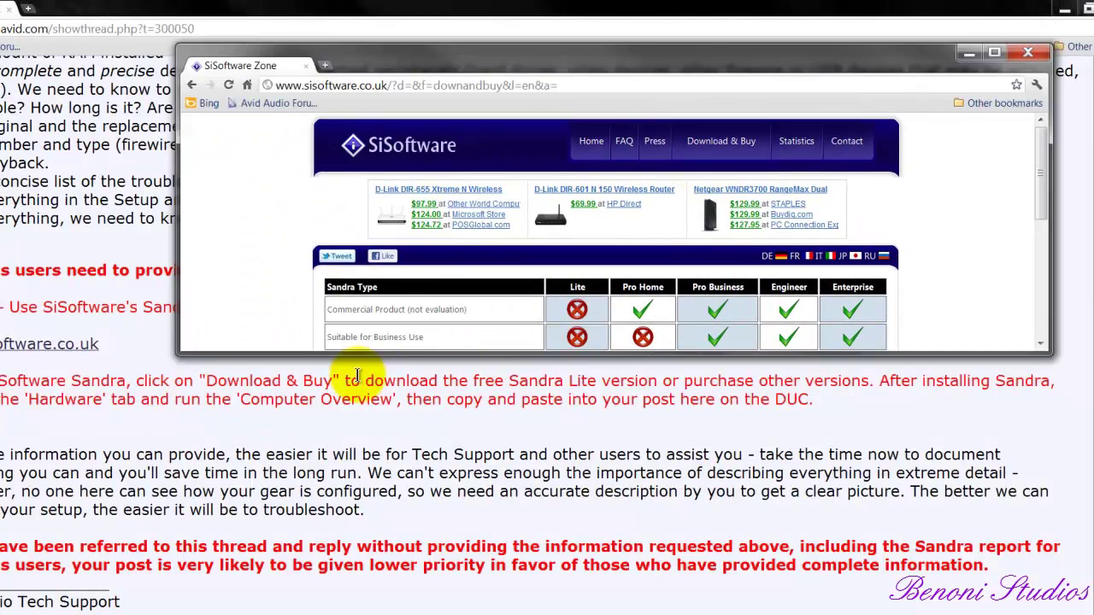
# Highlight the forum line about the free Sandra Lite version, then switch back to the browser
pyautogui.click(494, 380)
pyautogui.moveTo(501, 380); pyautogui.dragTo(866, 384)
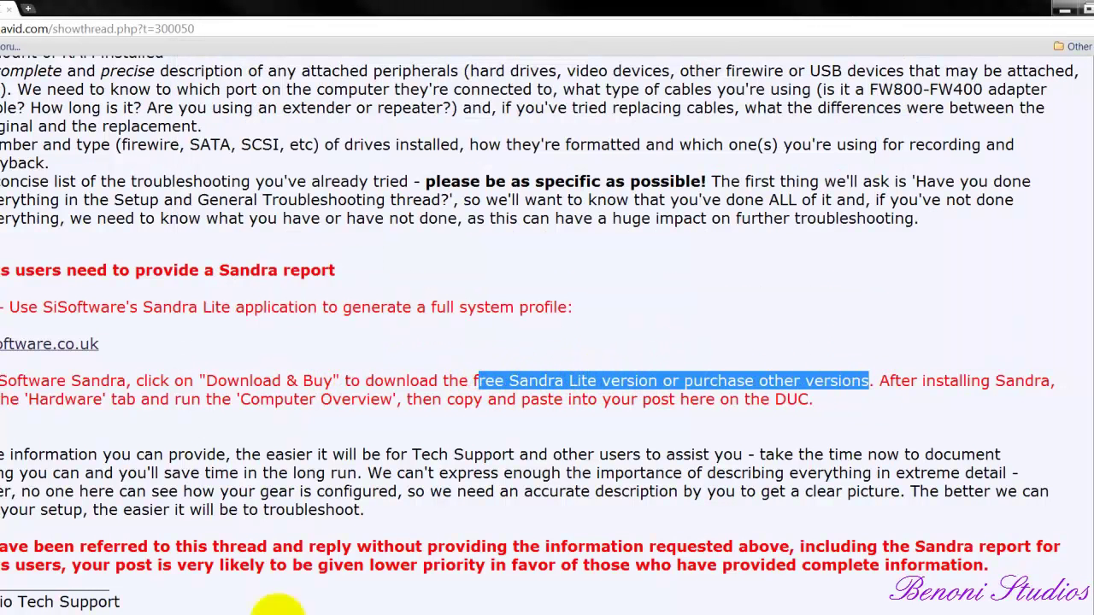
pyautogui.hotkey('alt', 'Tab')
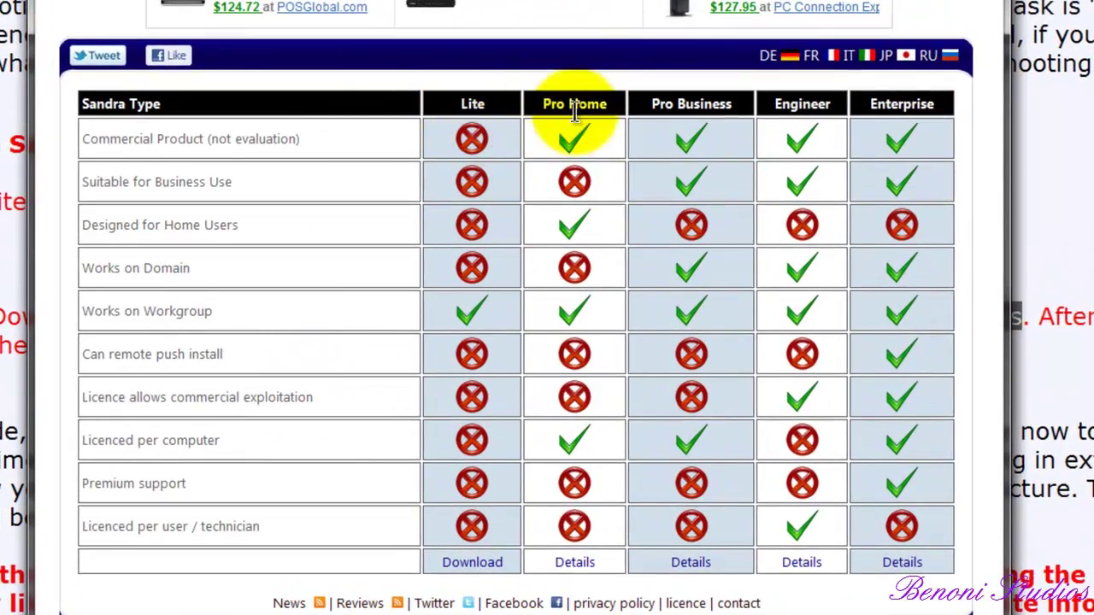
# Download Sandra Lite 2011 SP3 17.64 through the Tech Spot mirror's Download Now button
pyautogui.click(467, 564)
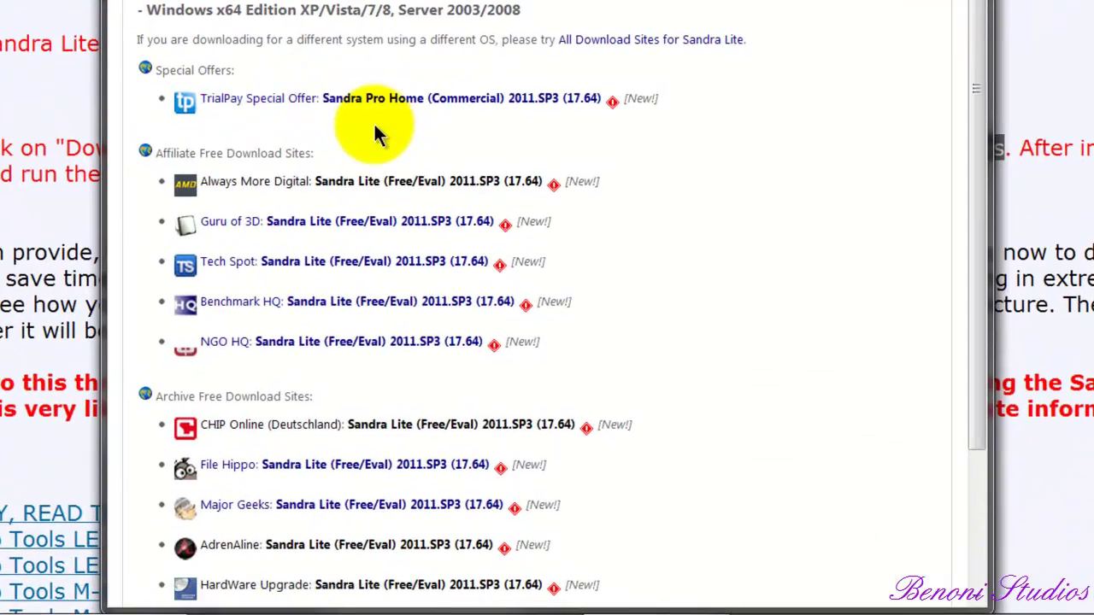
pyautogui.scroll(-1, 378, 135)
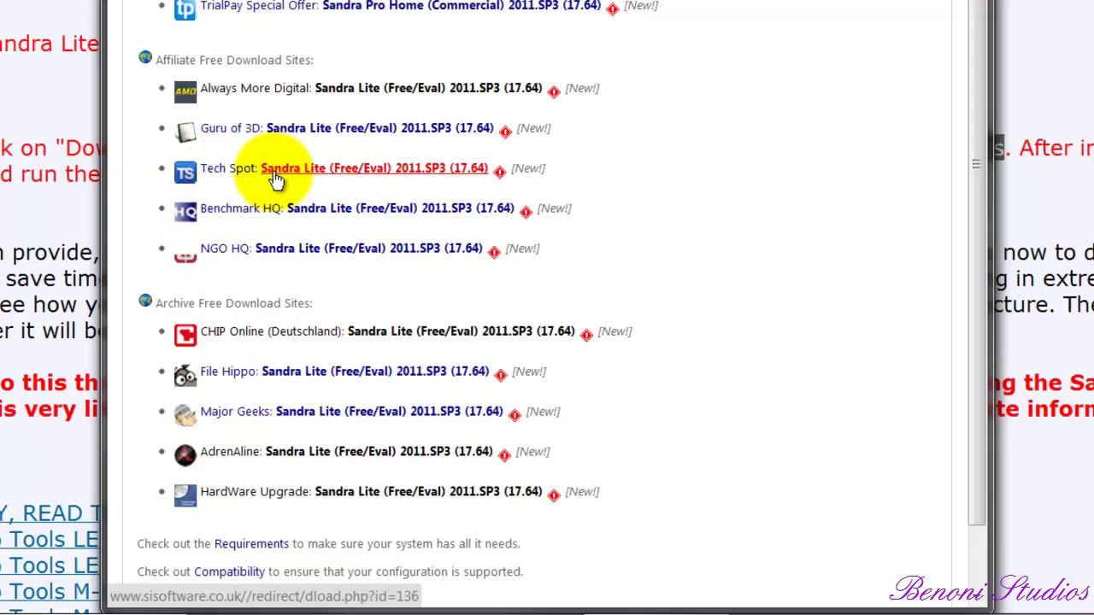
pyautogui.click(357, 168)
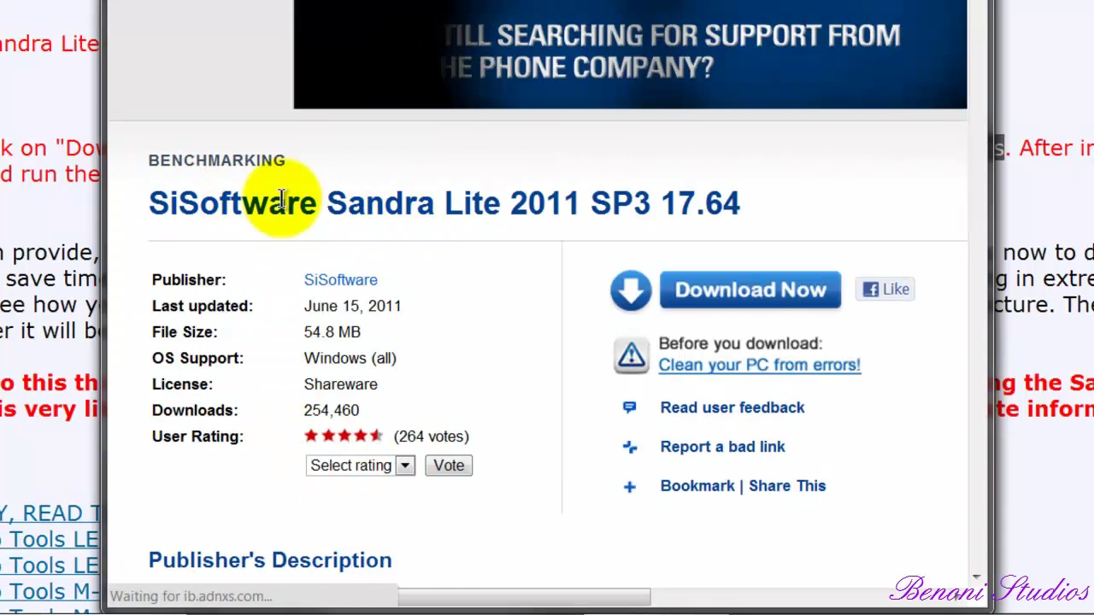
pyautogui.scroll(-1, 451, 178)
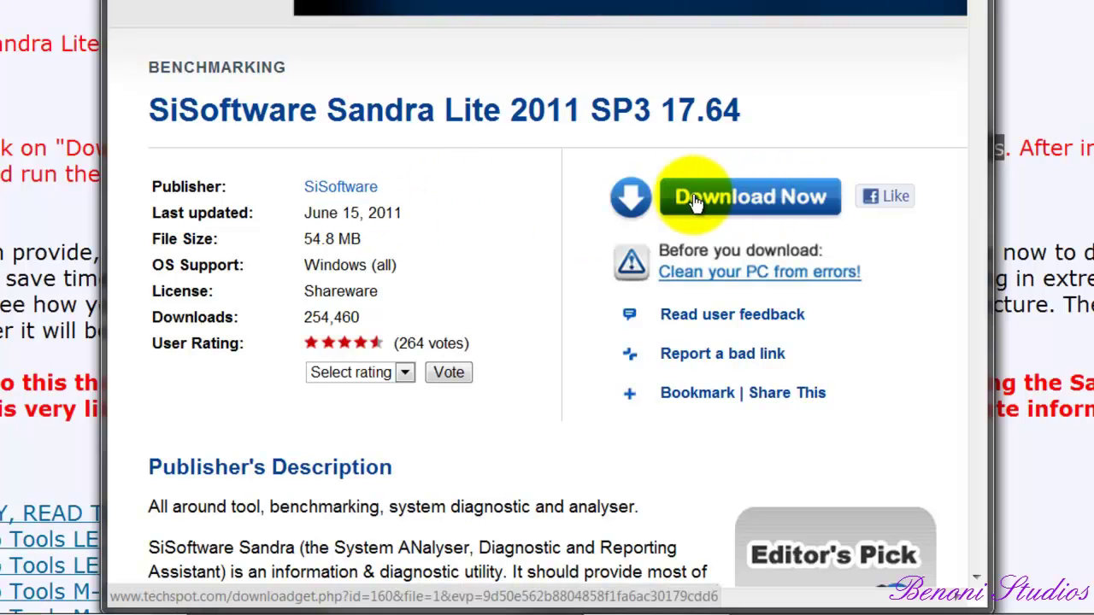
pyautogui.click(736, 205)
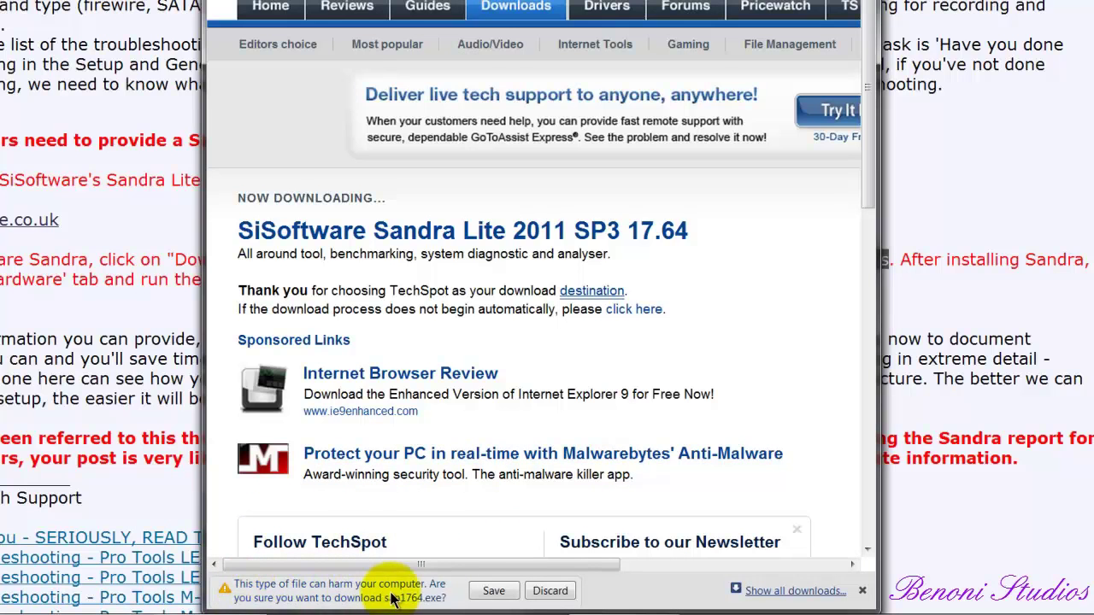
# Discard the TechSpot download, then save san2011-1764.exe via FileHippo's Download Latest Version
pyautogui.click(551, 591)
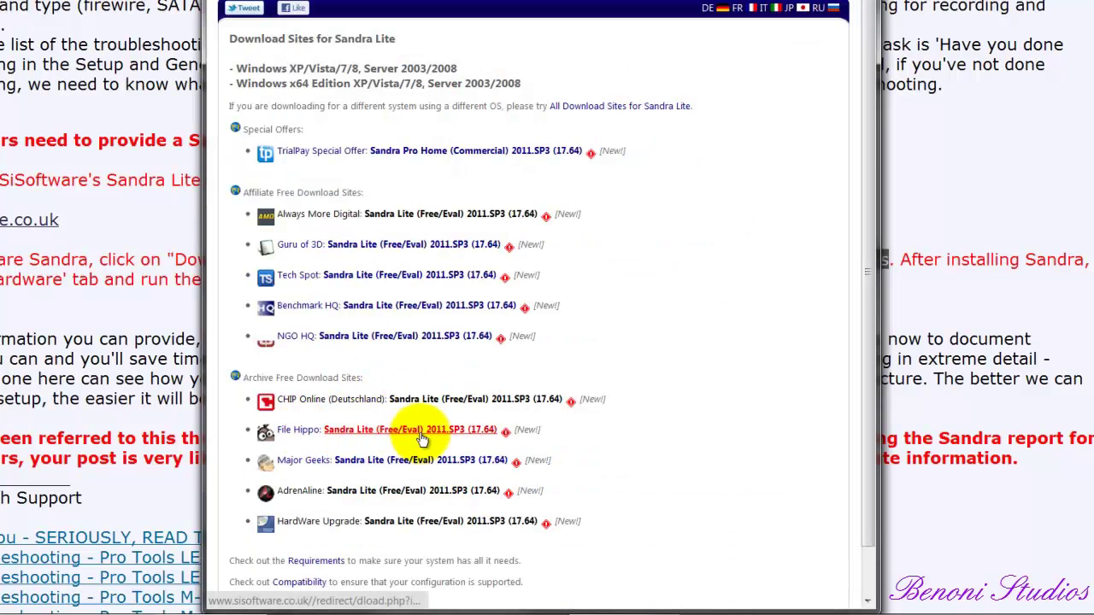
pyautogui.click(422, 438)
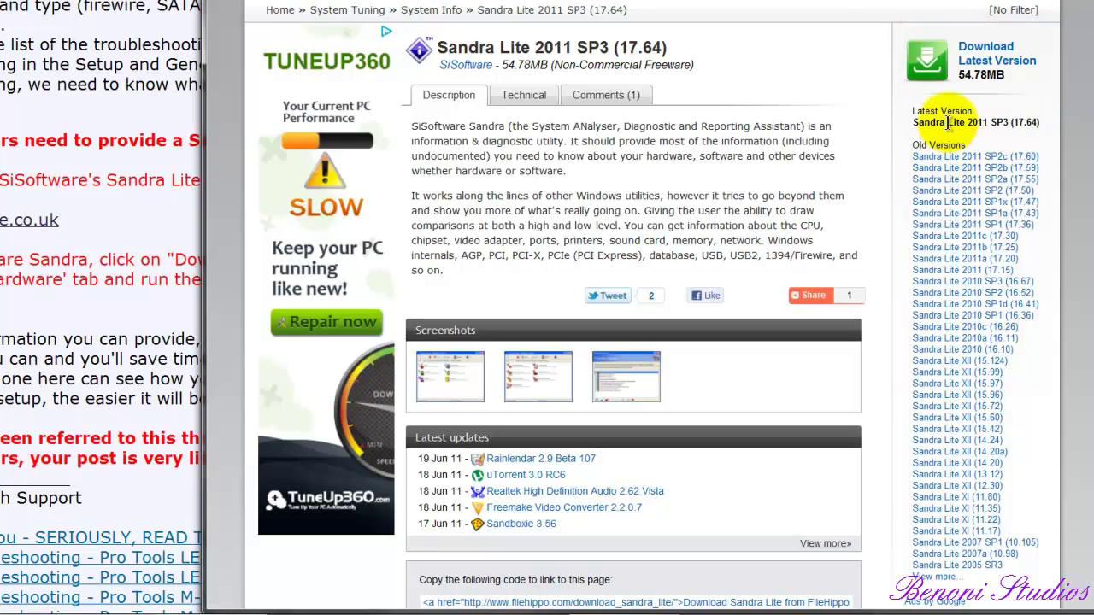
pyautogui.click(990, 49)
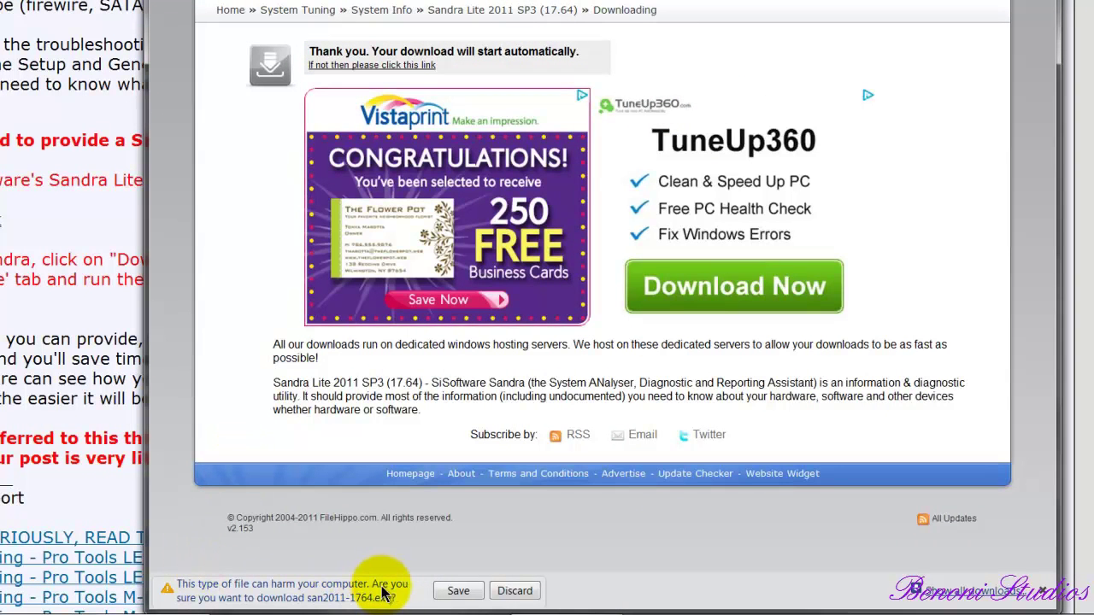
pyautogui.click(453, 593)
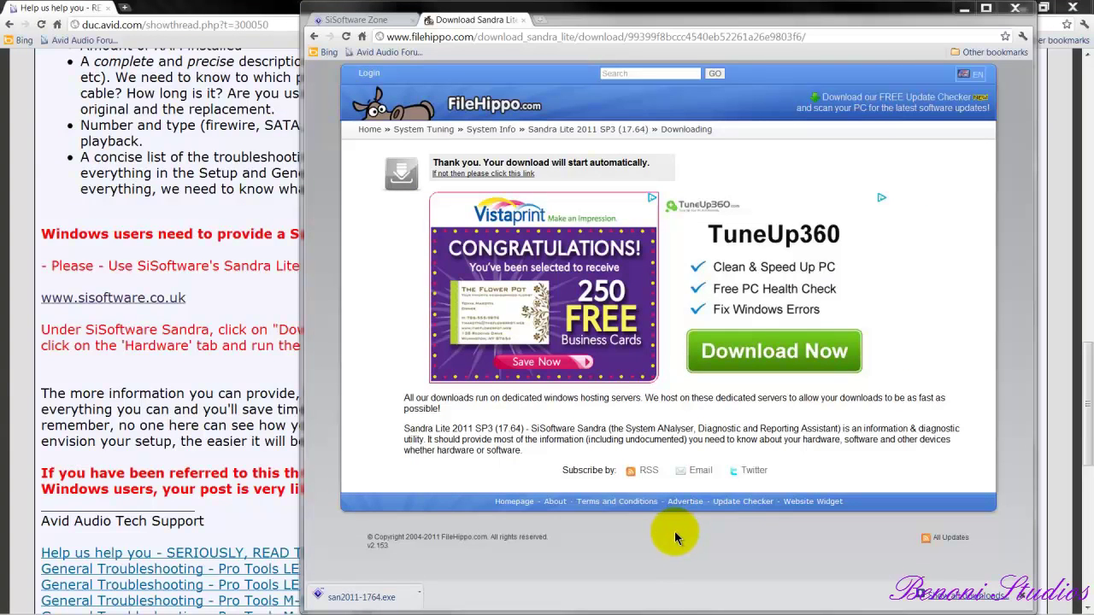
# Run the san2011-1764 installer and browse to the Downloads folder via Start > Computer
pyautogui.click(345, 597)
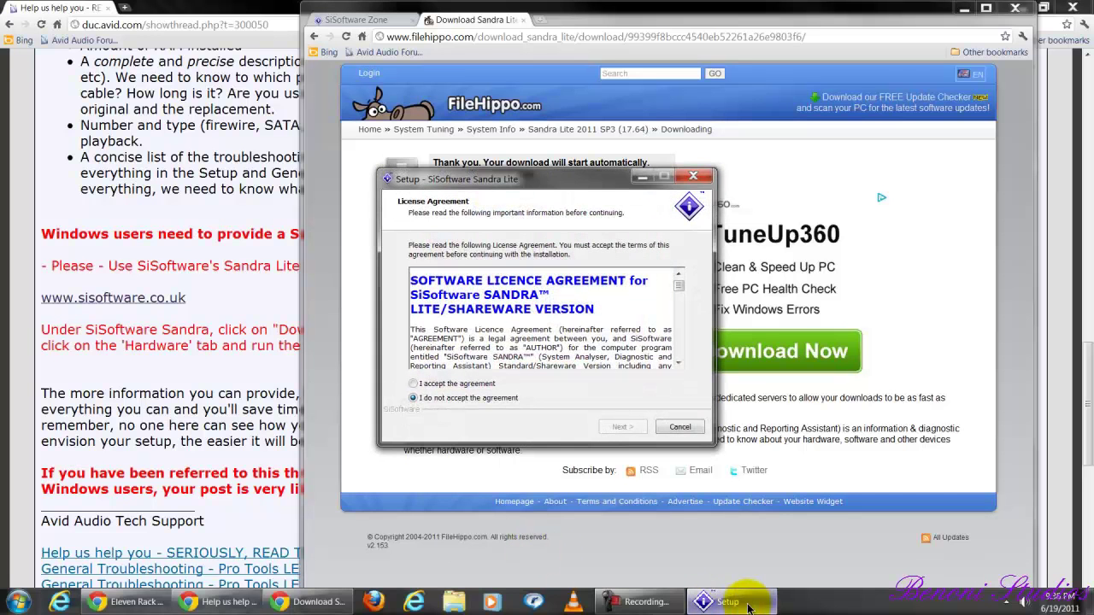
pyautogui.moveTo(737, 603)
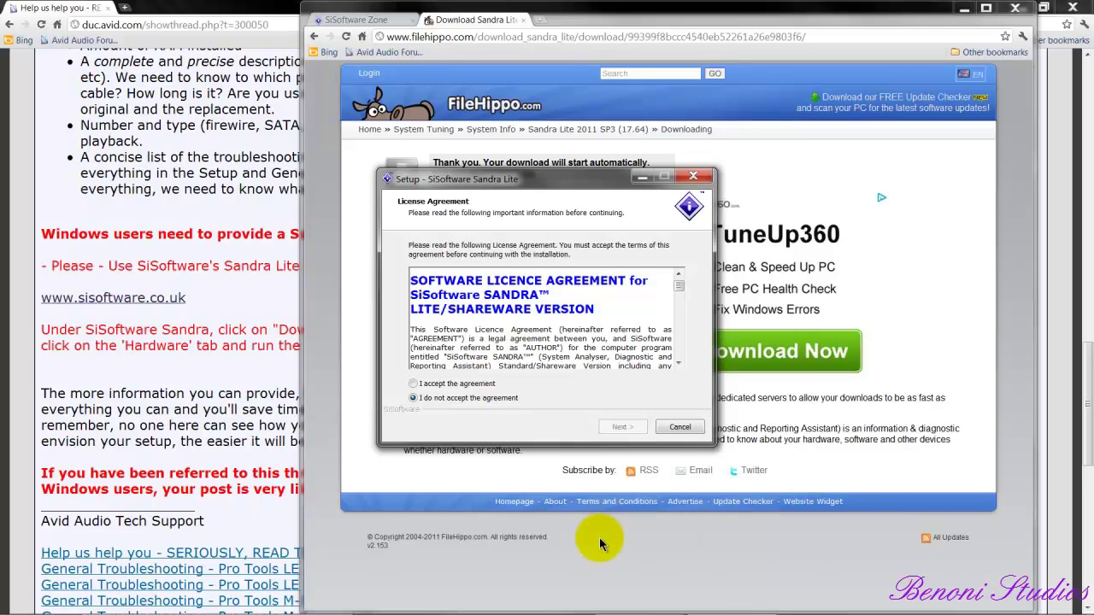
pyautogui.click(17, 603)
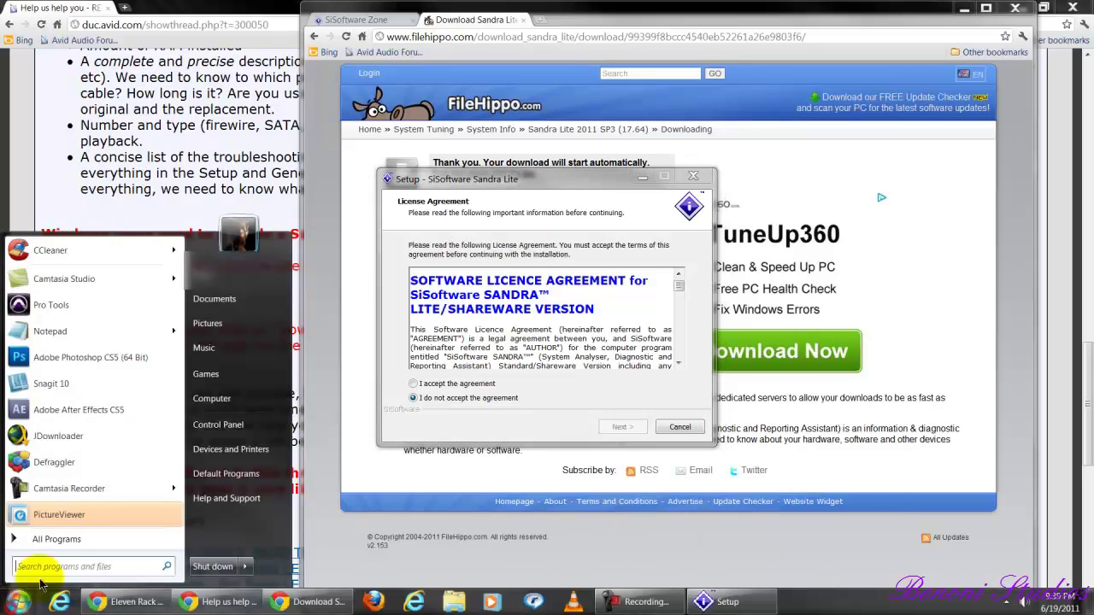
pyautogui.click(211, 398)
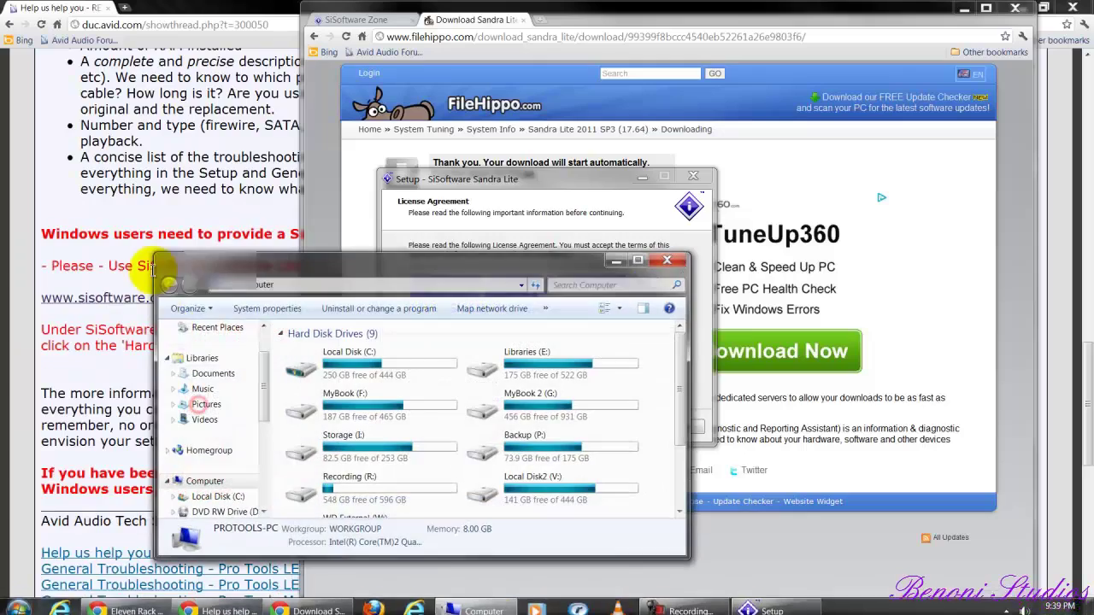
pyautogui.scroll(1, 209, 363)
pyautogui.click(224, 363)
# Check the san2011-1764 file in Downloads, close Explorer, and accept the licence agreement
pyautogui.click(391, 372)
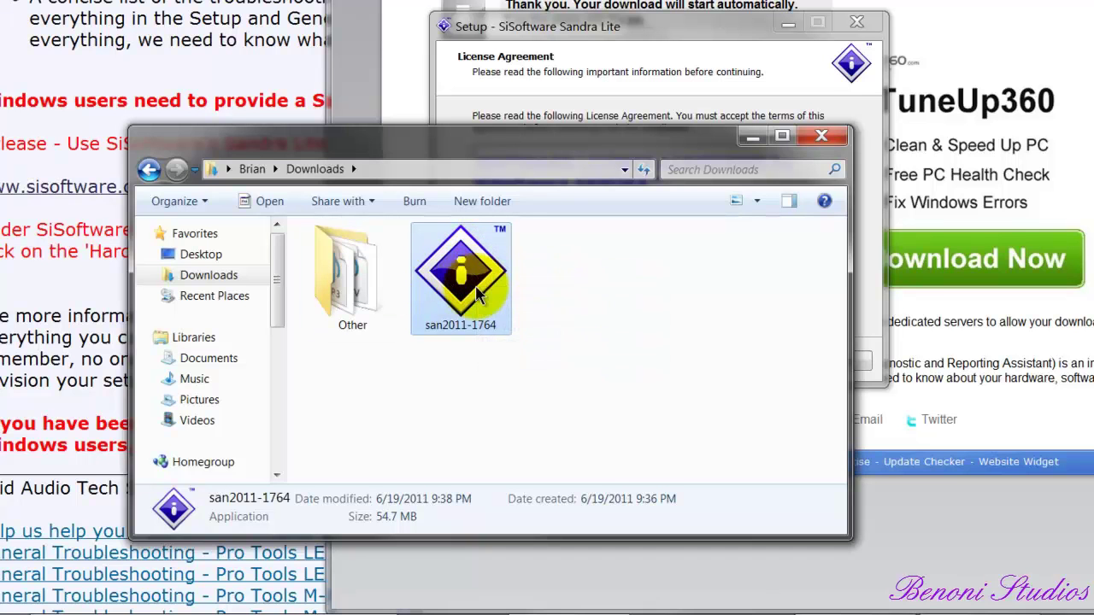
pyautogui.rightClick(475, 282)
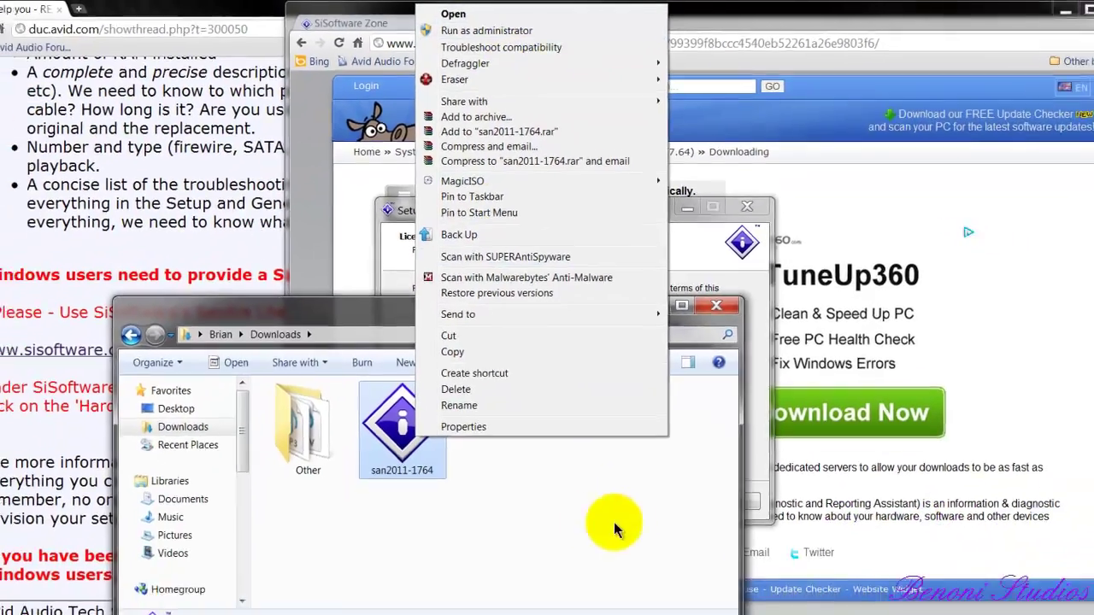
pyautogui.click(666, 601)
pyautogui.click(667, 262)
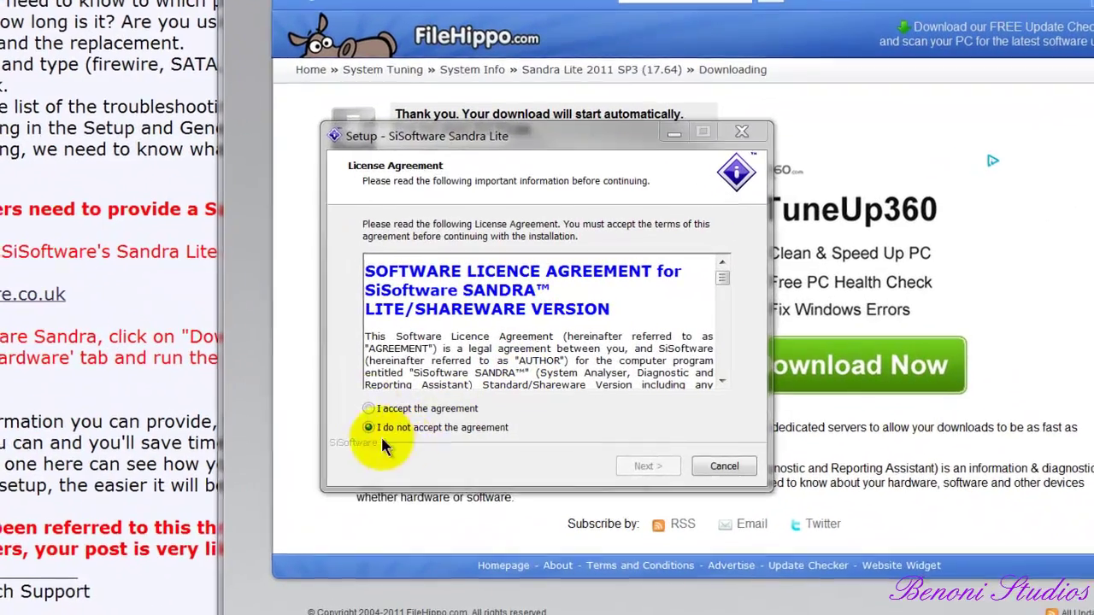
pyautogui.click(412, 409)
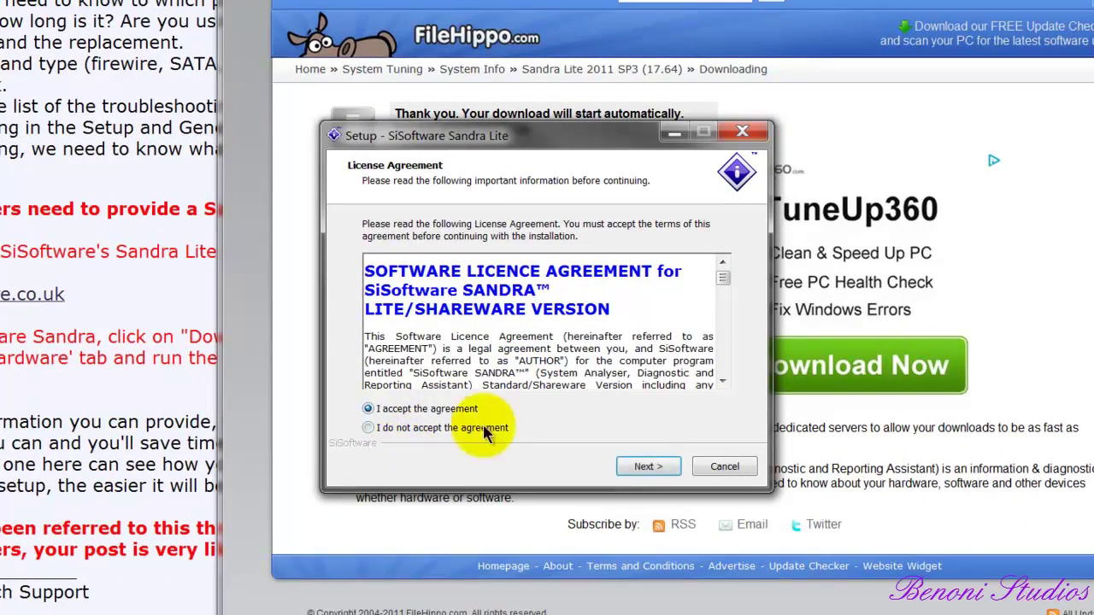
# Install Sandra Lite into the default Program Files folder, declining the Java reinstall, until setup completes
pyautogui.click(641, 467)
pyautogui.click(637, 468)
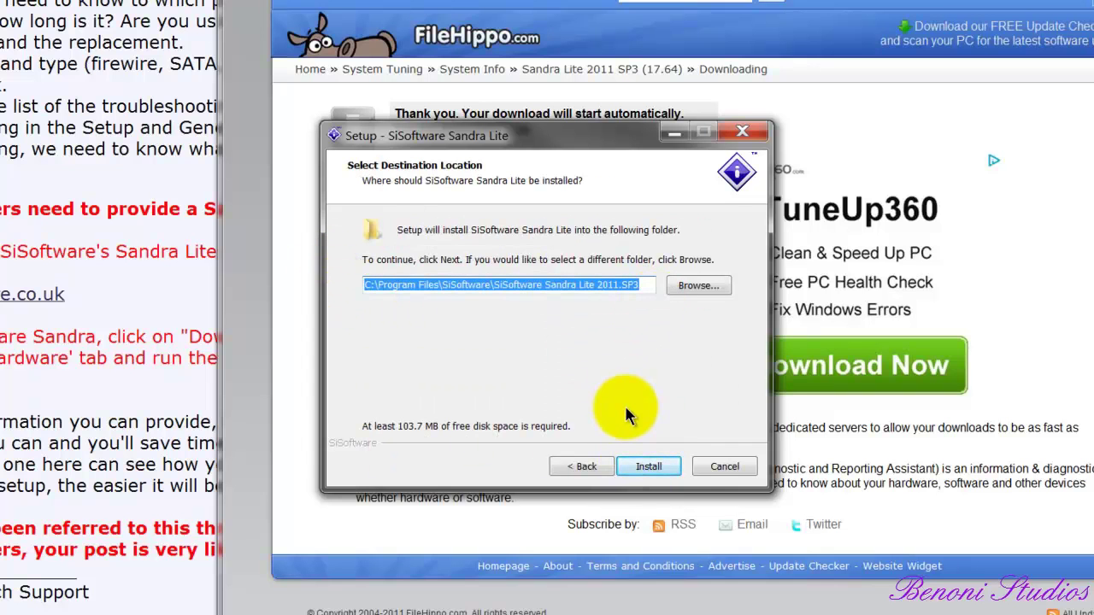
pyautogui.click(652, 466)
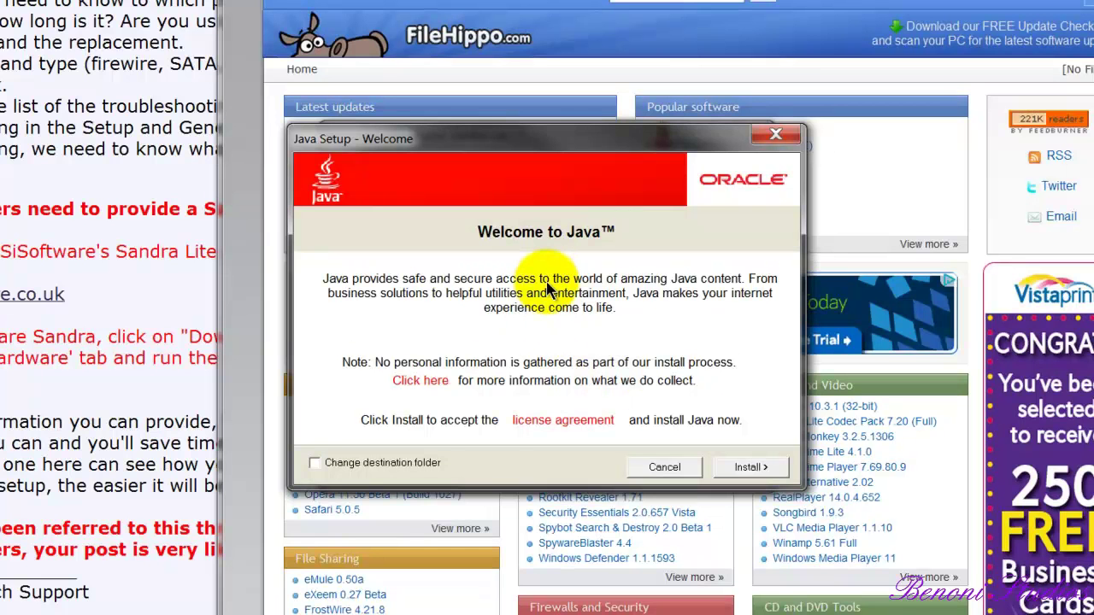
pyautogui.click(745, 472)
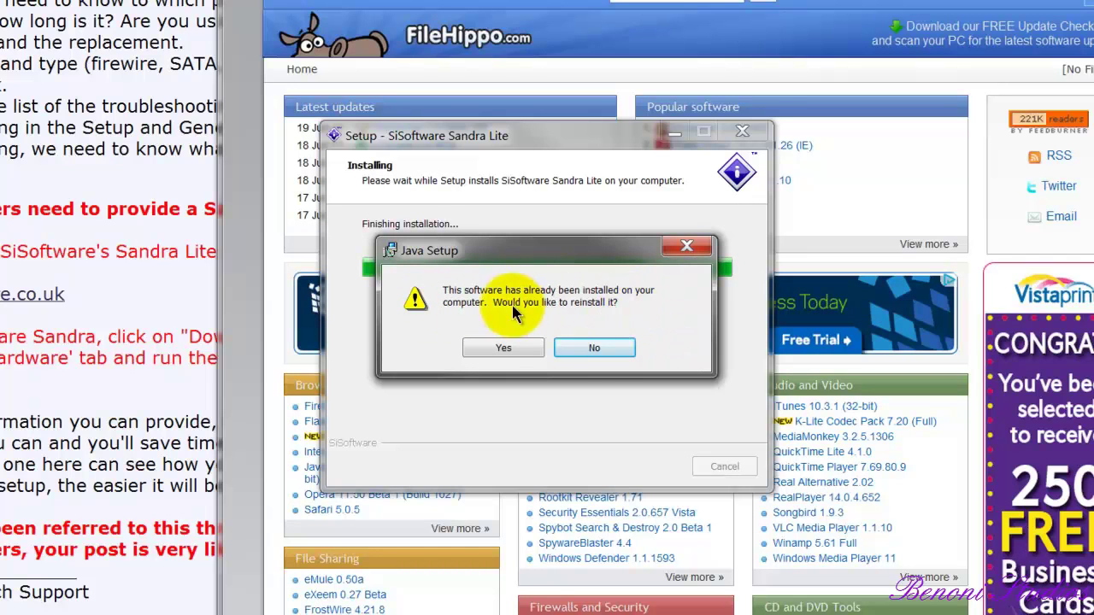
pyautogui.click(615, 355)
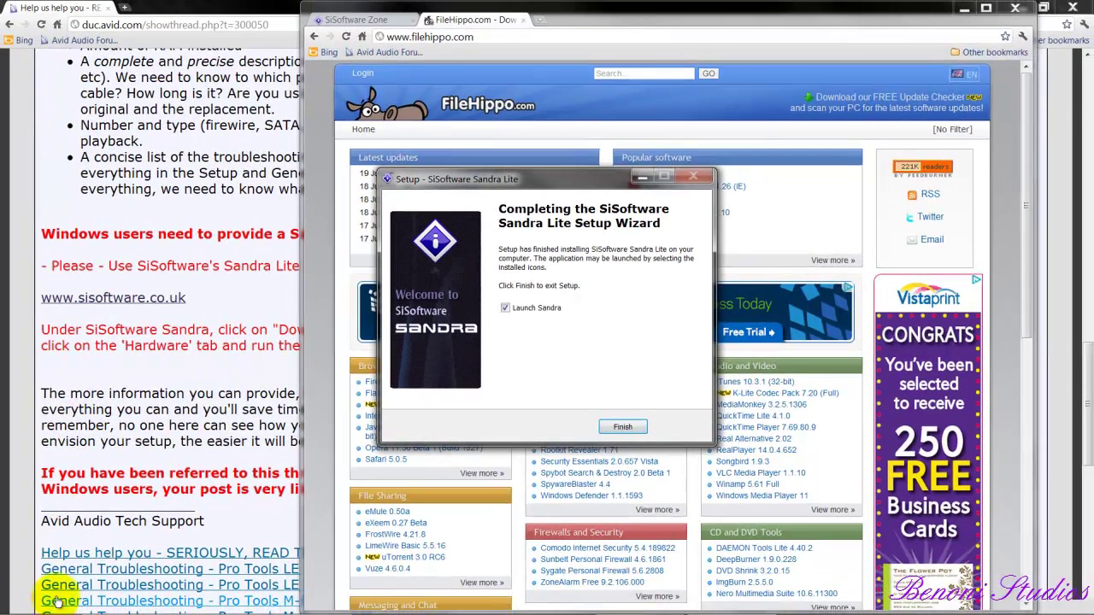
pyautogui.click(19, 602)
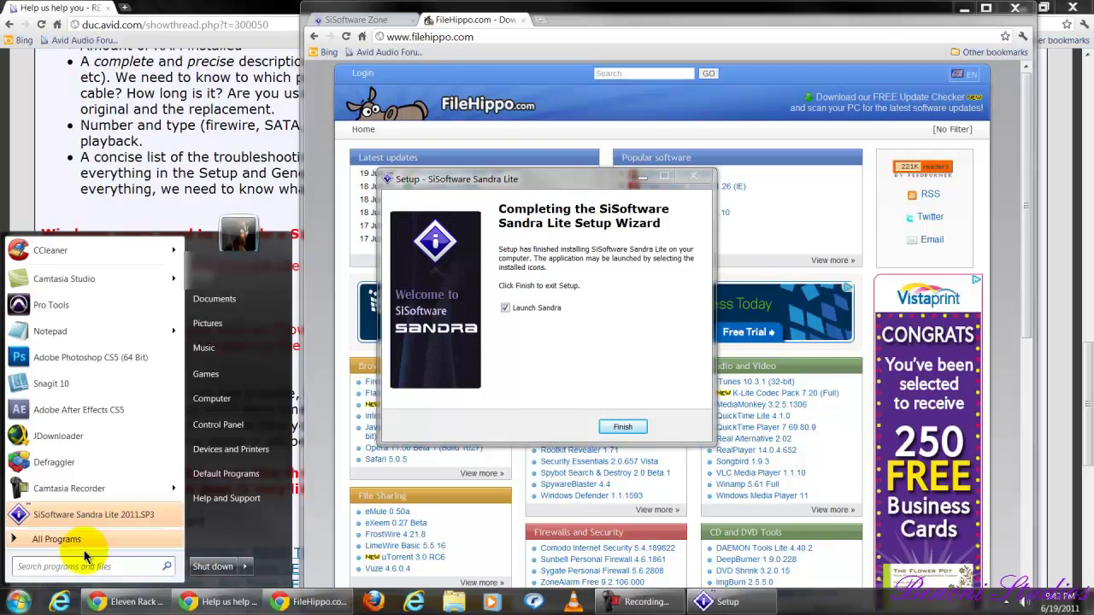
pyautogui.click(229, 424)
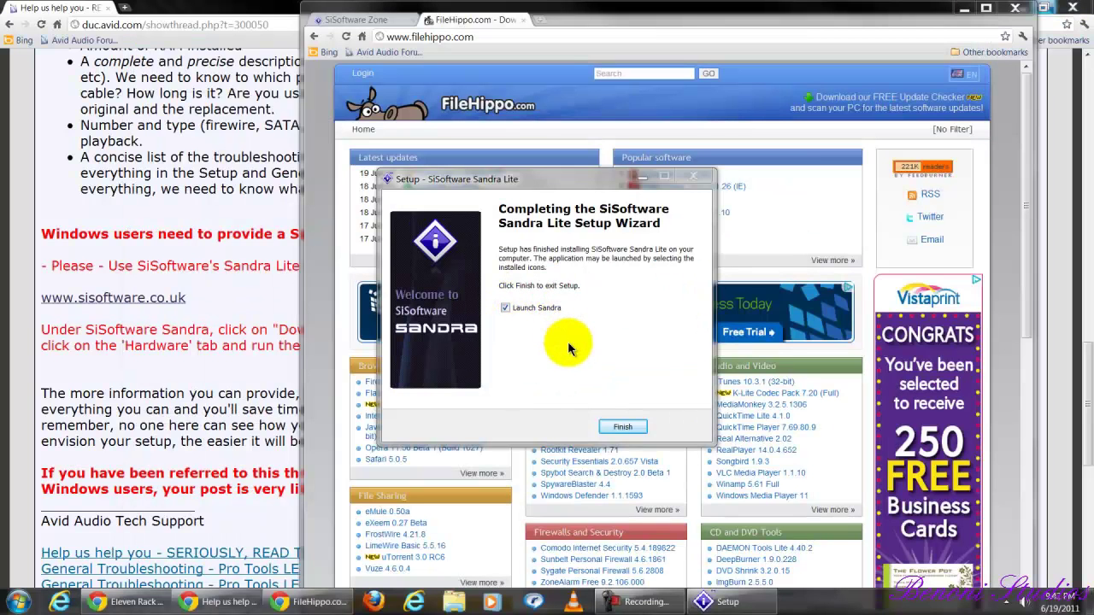
# Finish setup to launch Sandra, dismiss Tip of the Day, and close the FileHippo browser window
pyautogui.click(623, 428)
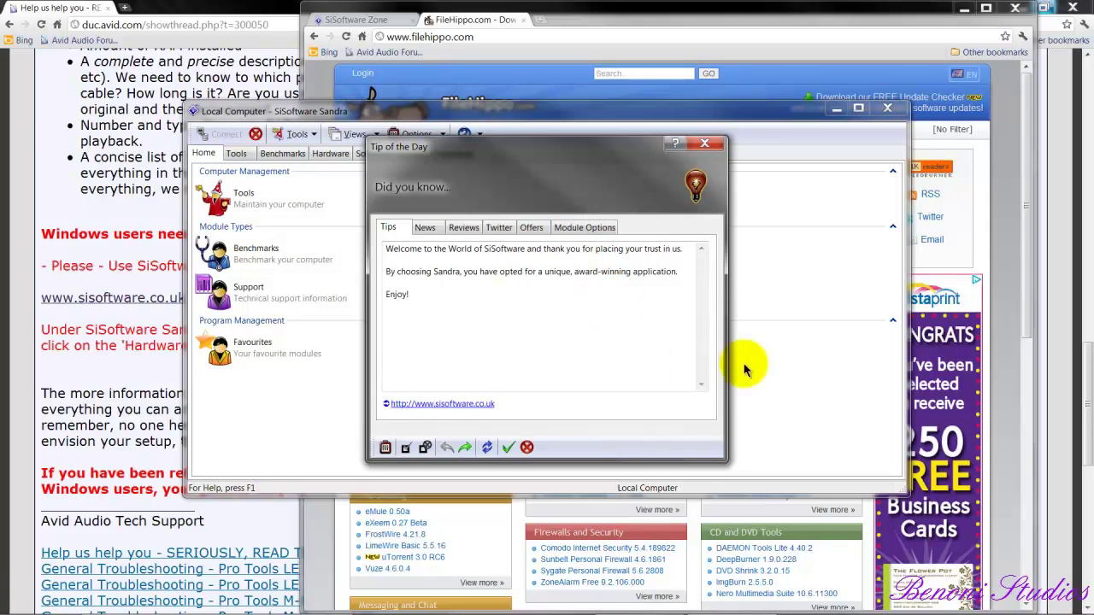
pyautogui.click(706, 143)
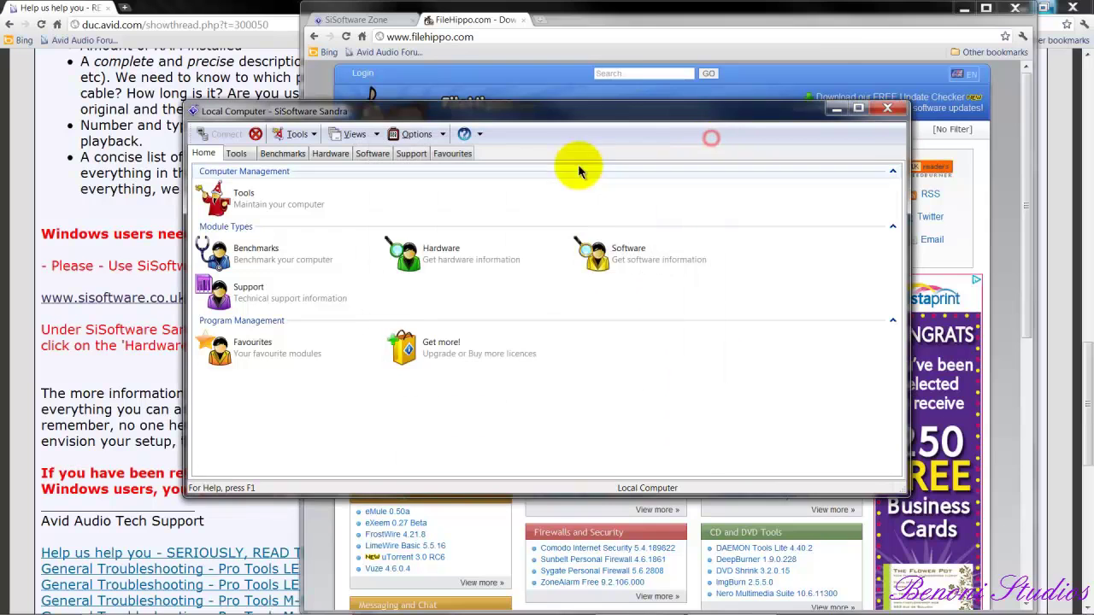
pyautogui.click(843, 25)
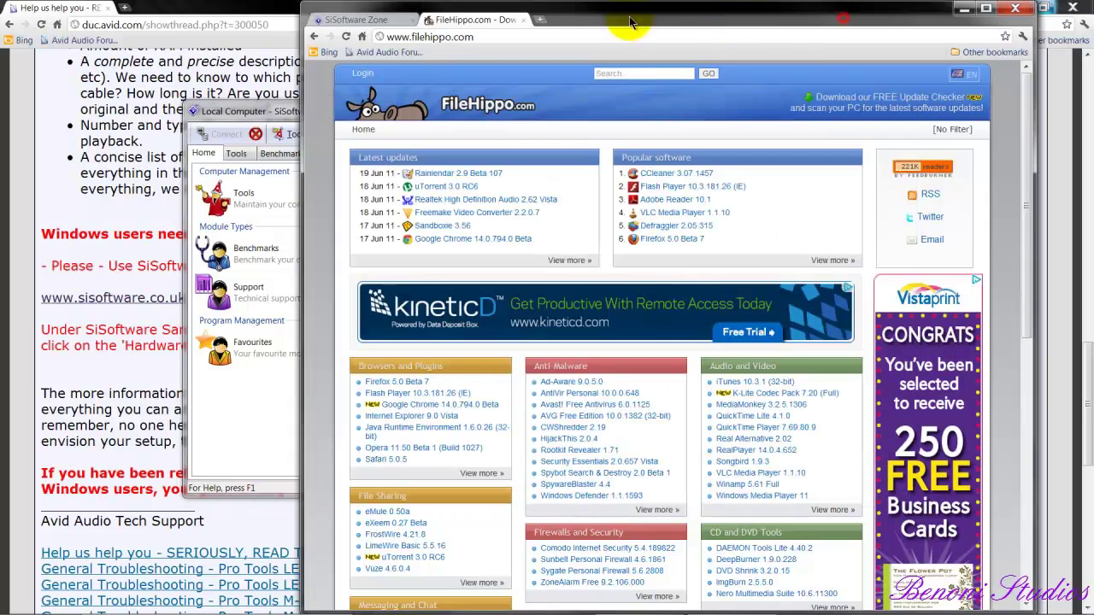
pyautogui.click(1015, 10)
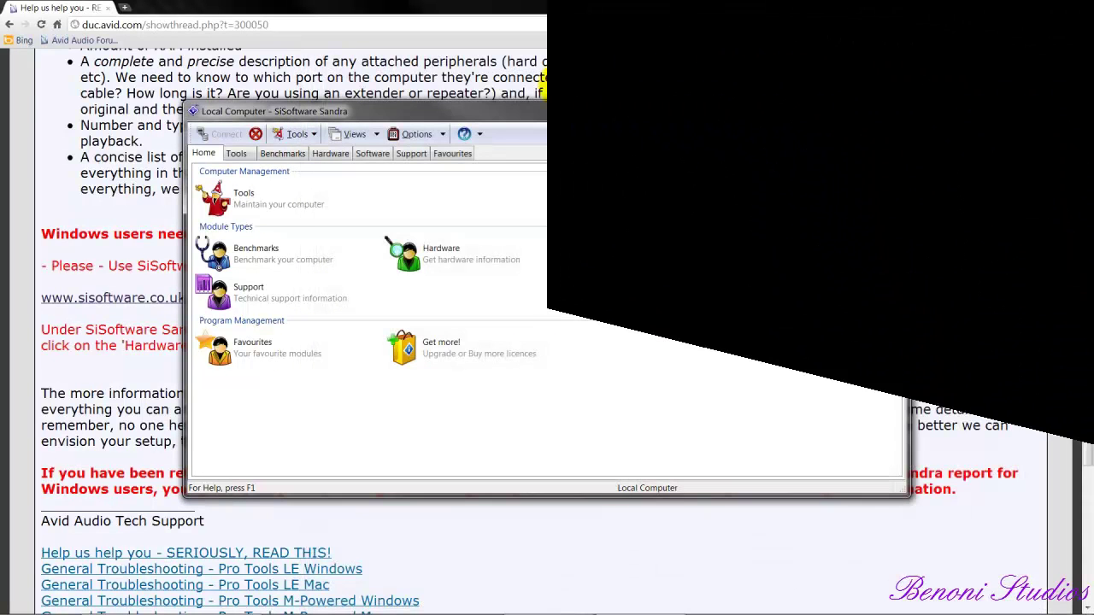